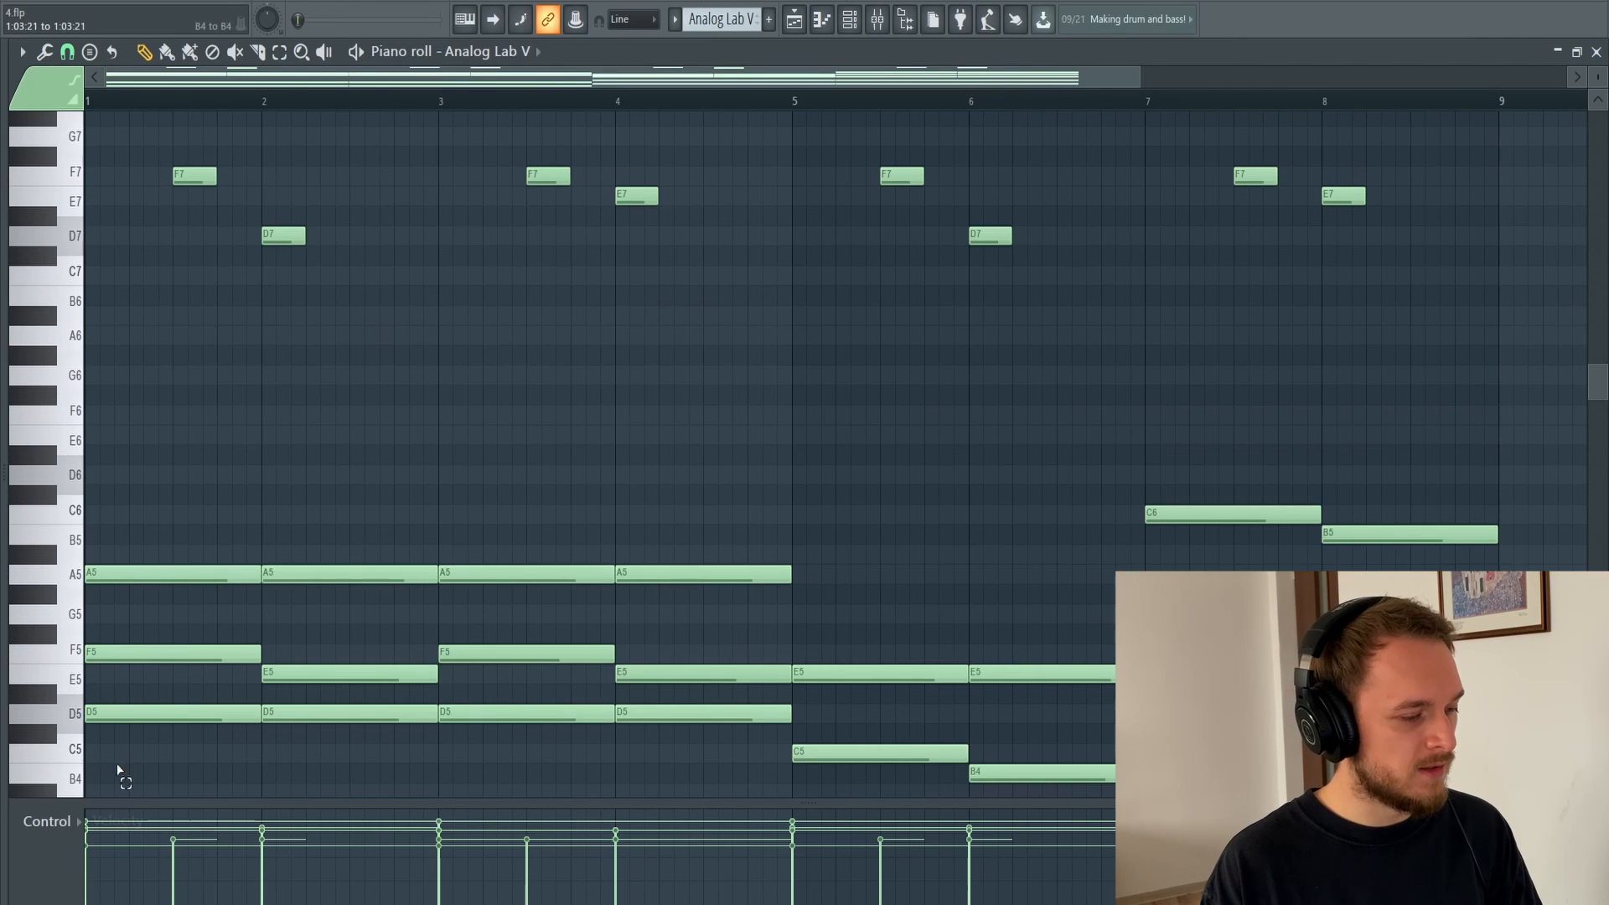
drag(117, 779, 144, 281)
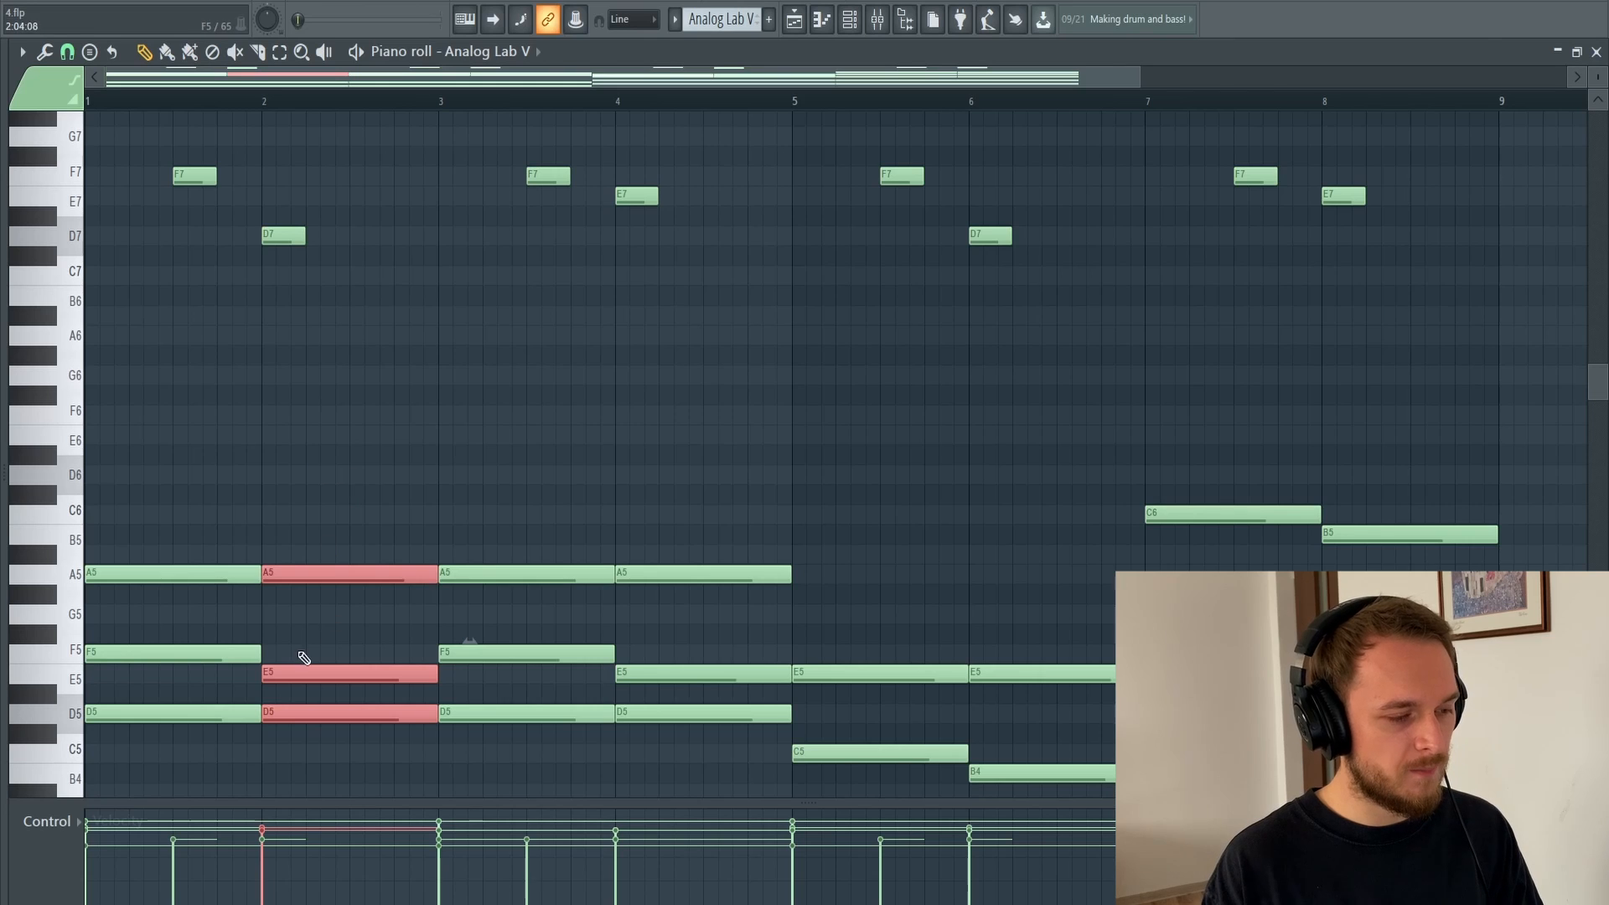
click(304, 658)
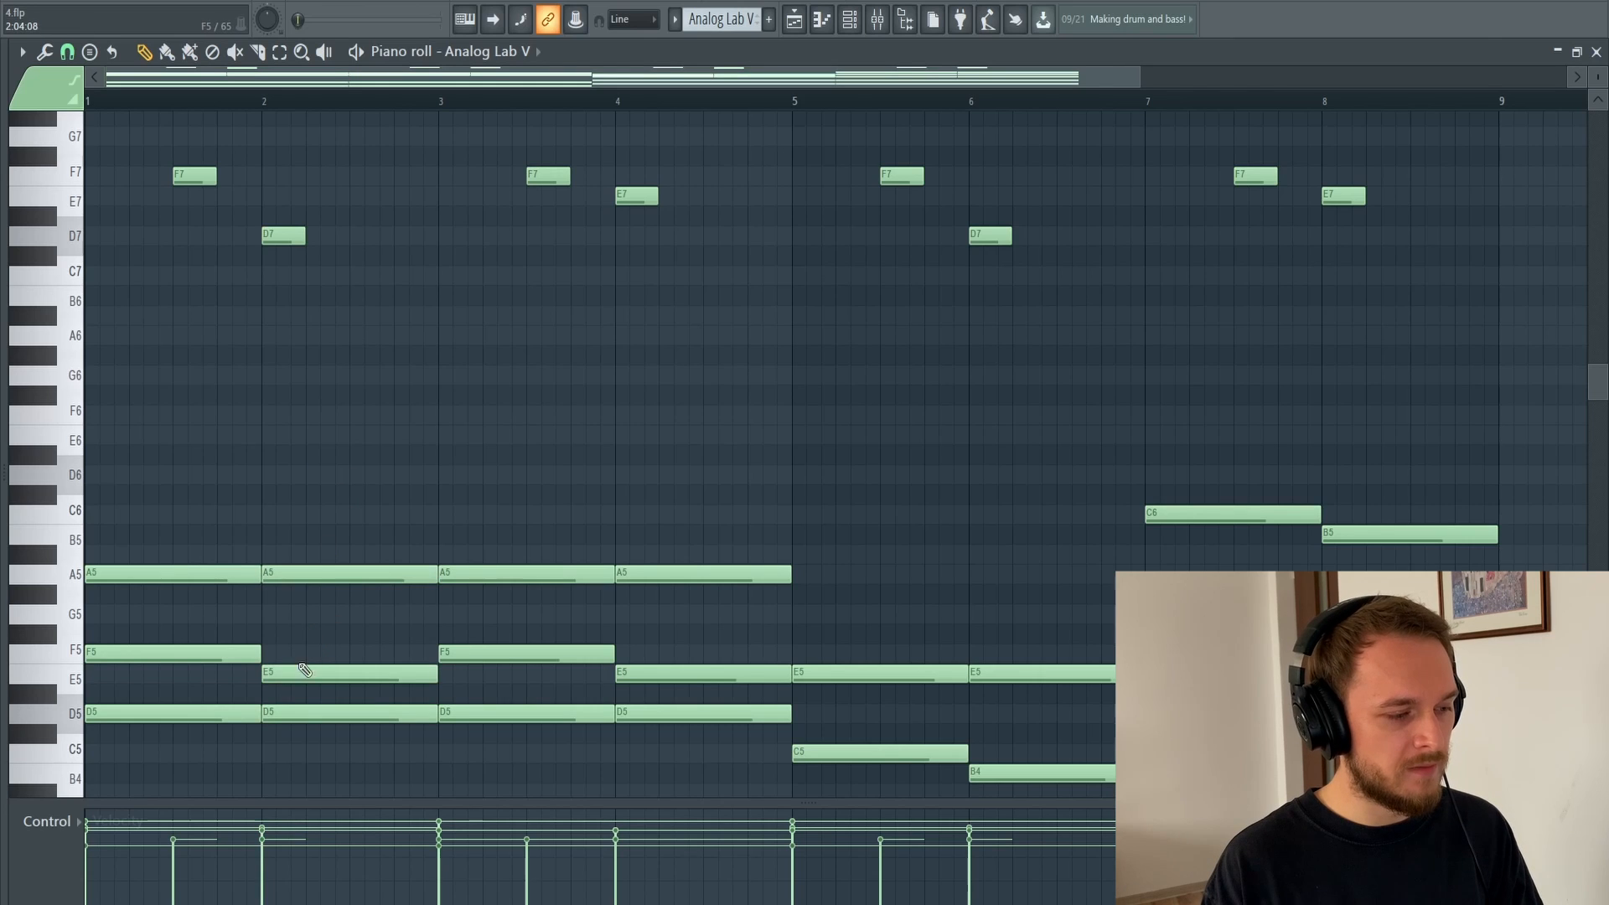
mouse_move(296, 679)
mouse_down()
mouse_move(298, 659)
mouse_move(295, 684)
mouse_up()
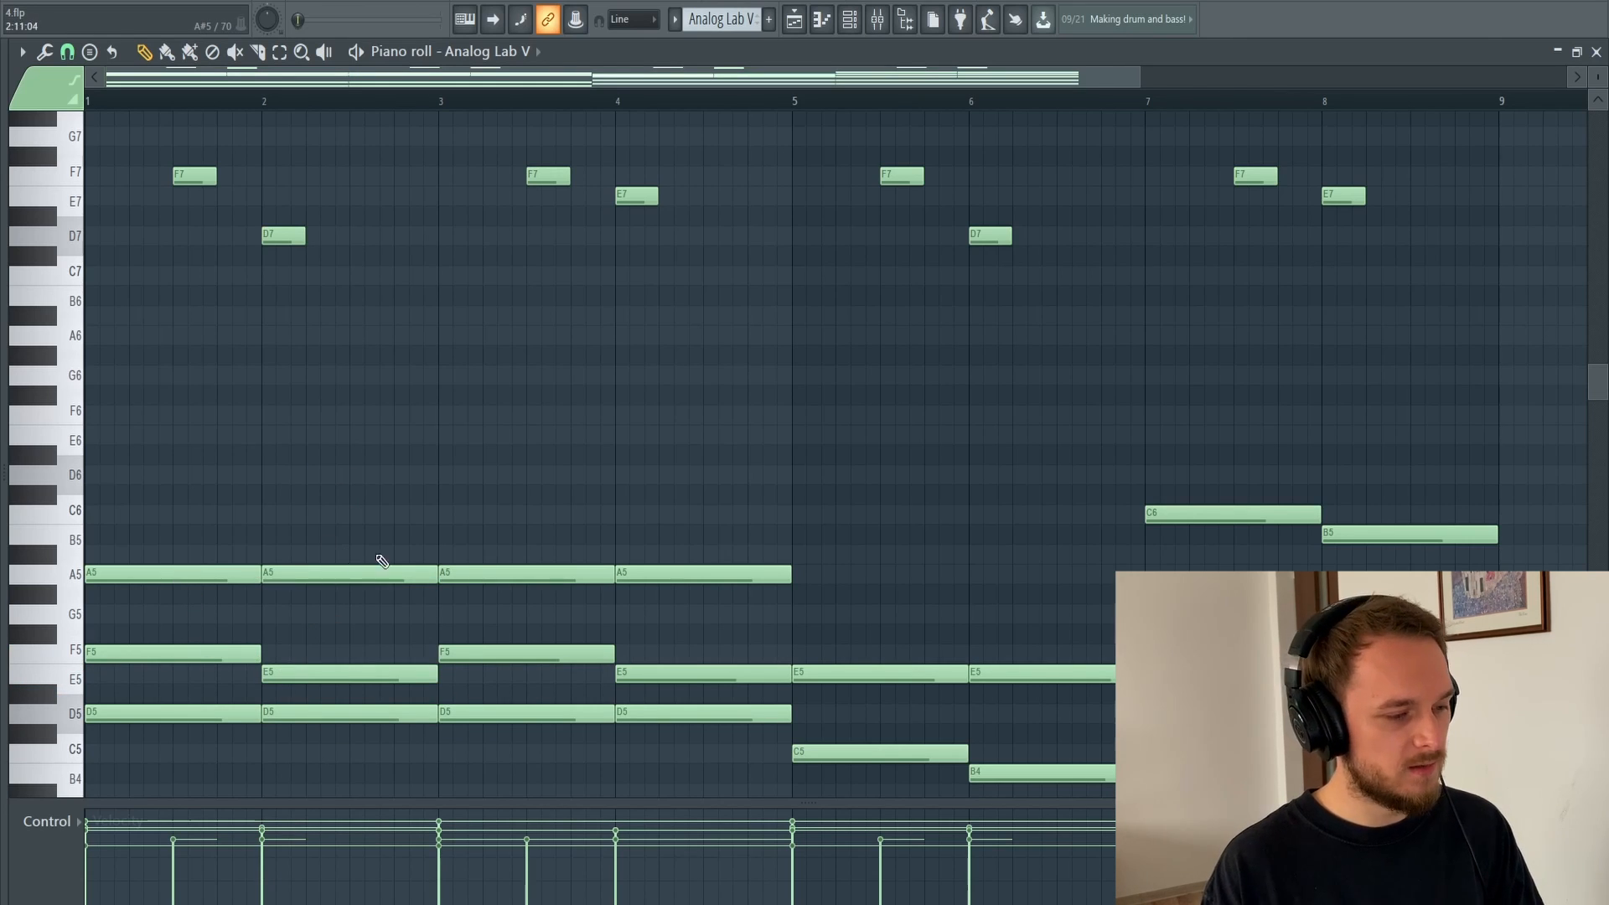
Raise the F5 and E5 notes in bars 3 and 4 by one octave.
drag(478, 609, 704, 673)
key(ctrl+Up)
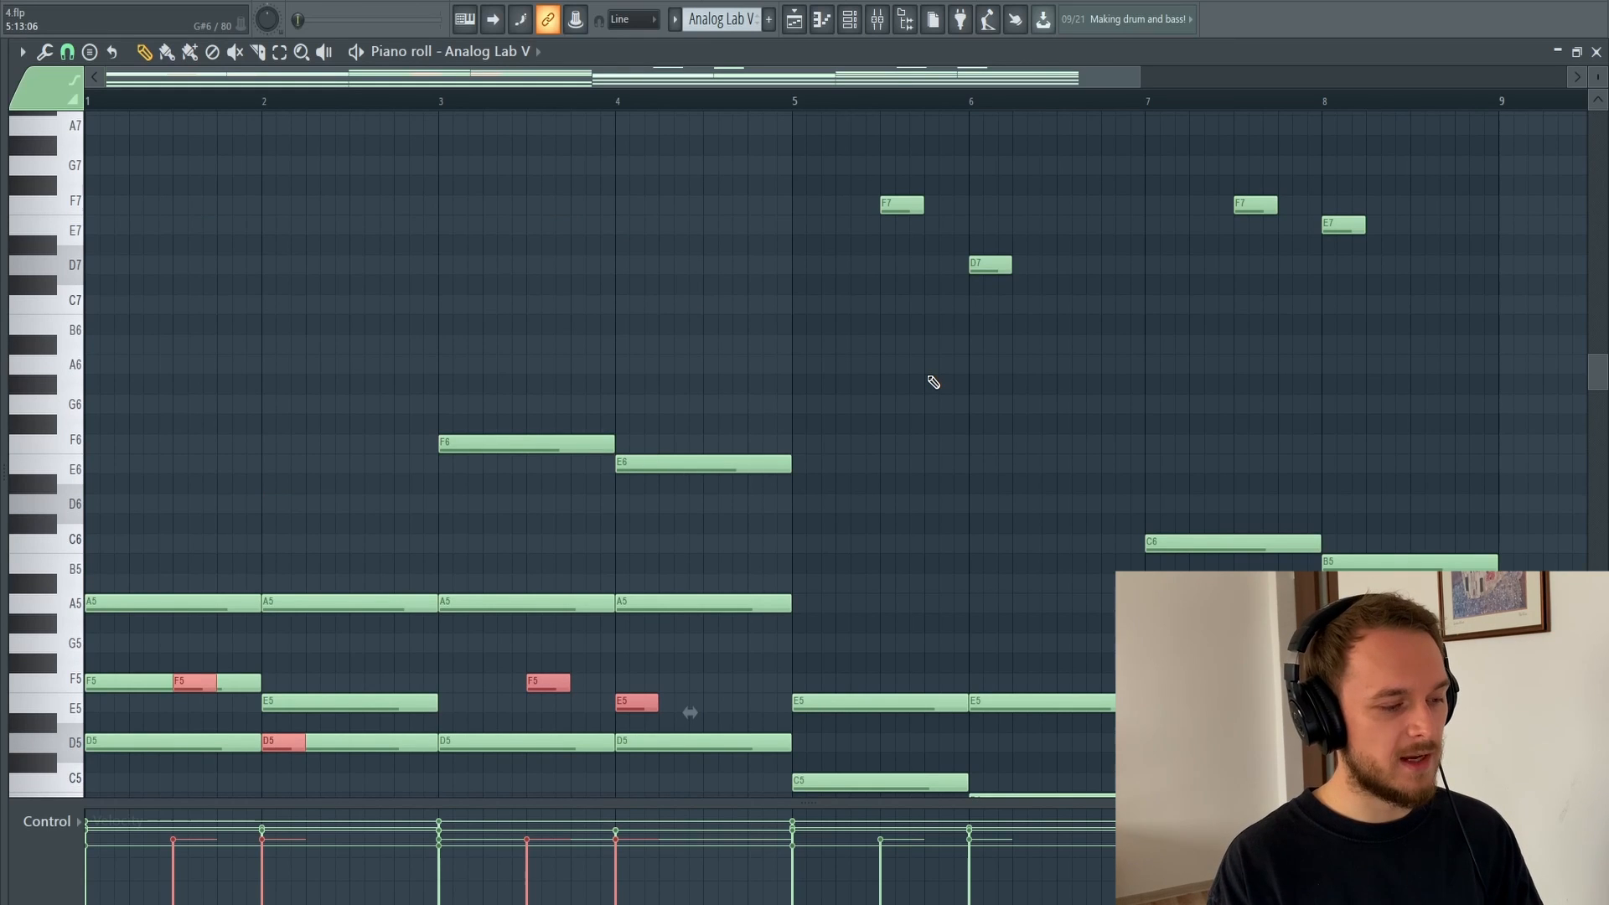
Try transposing all the notes in bars 5 to 8 up by five semitones.
scroll(933, 383, down, 4)
drag(1499, 146, 827, 739)
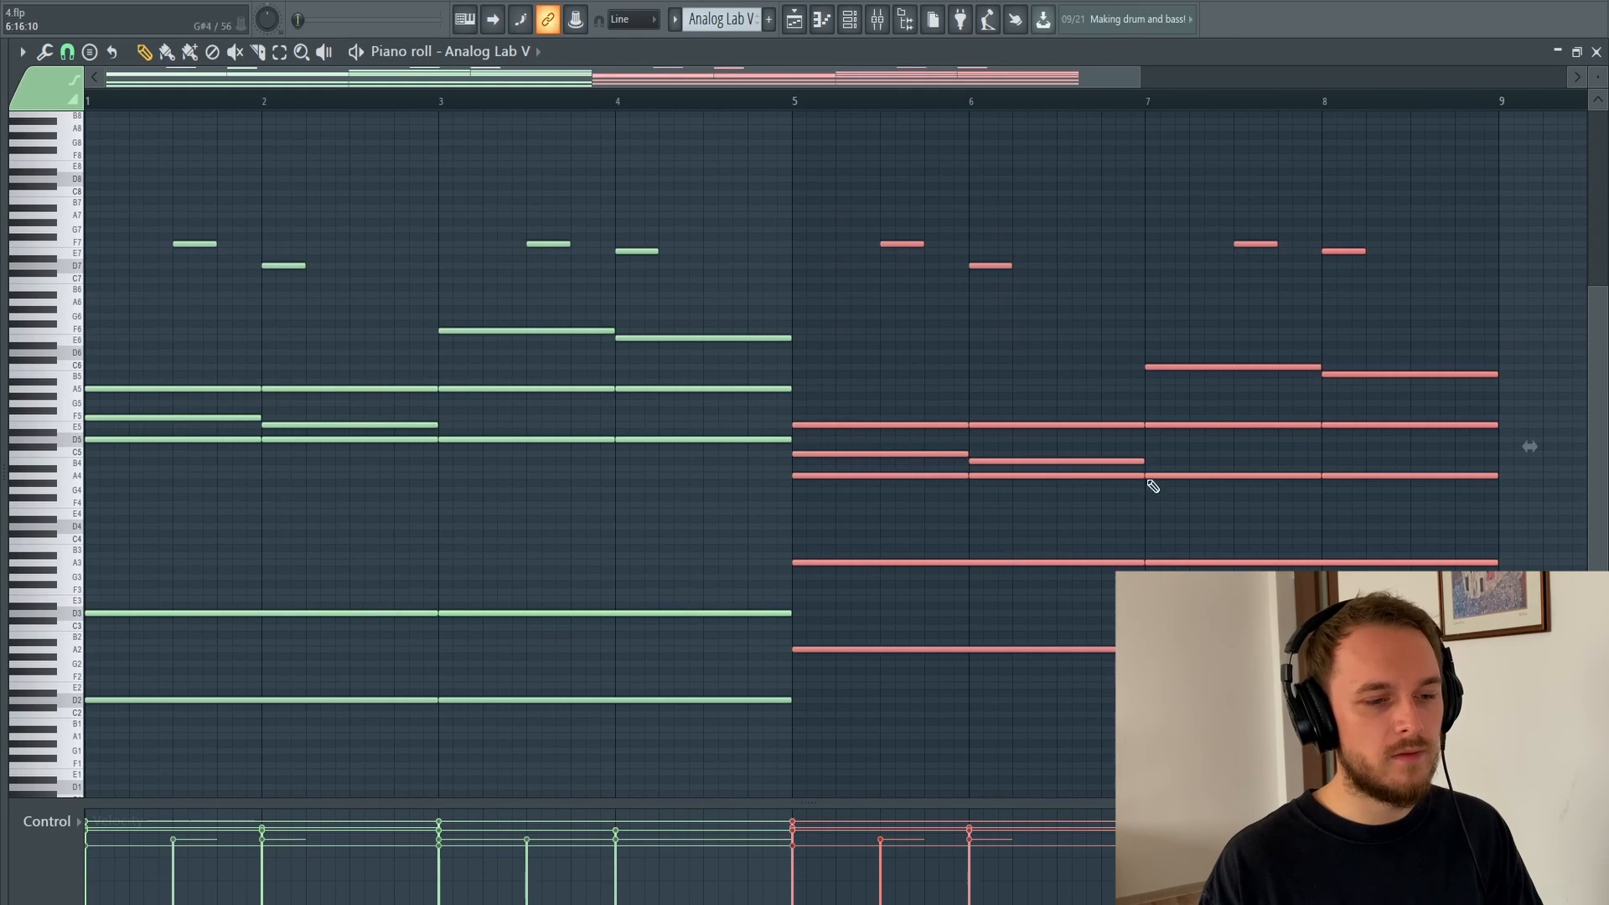
key(shift+Up)
key(shift+Up)
key(shift+Up)
key(shift+Up)
key(shift+Up)
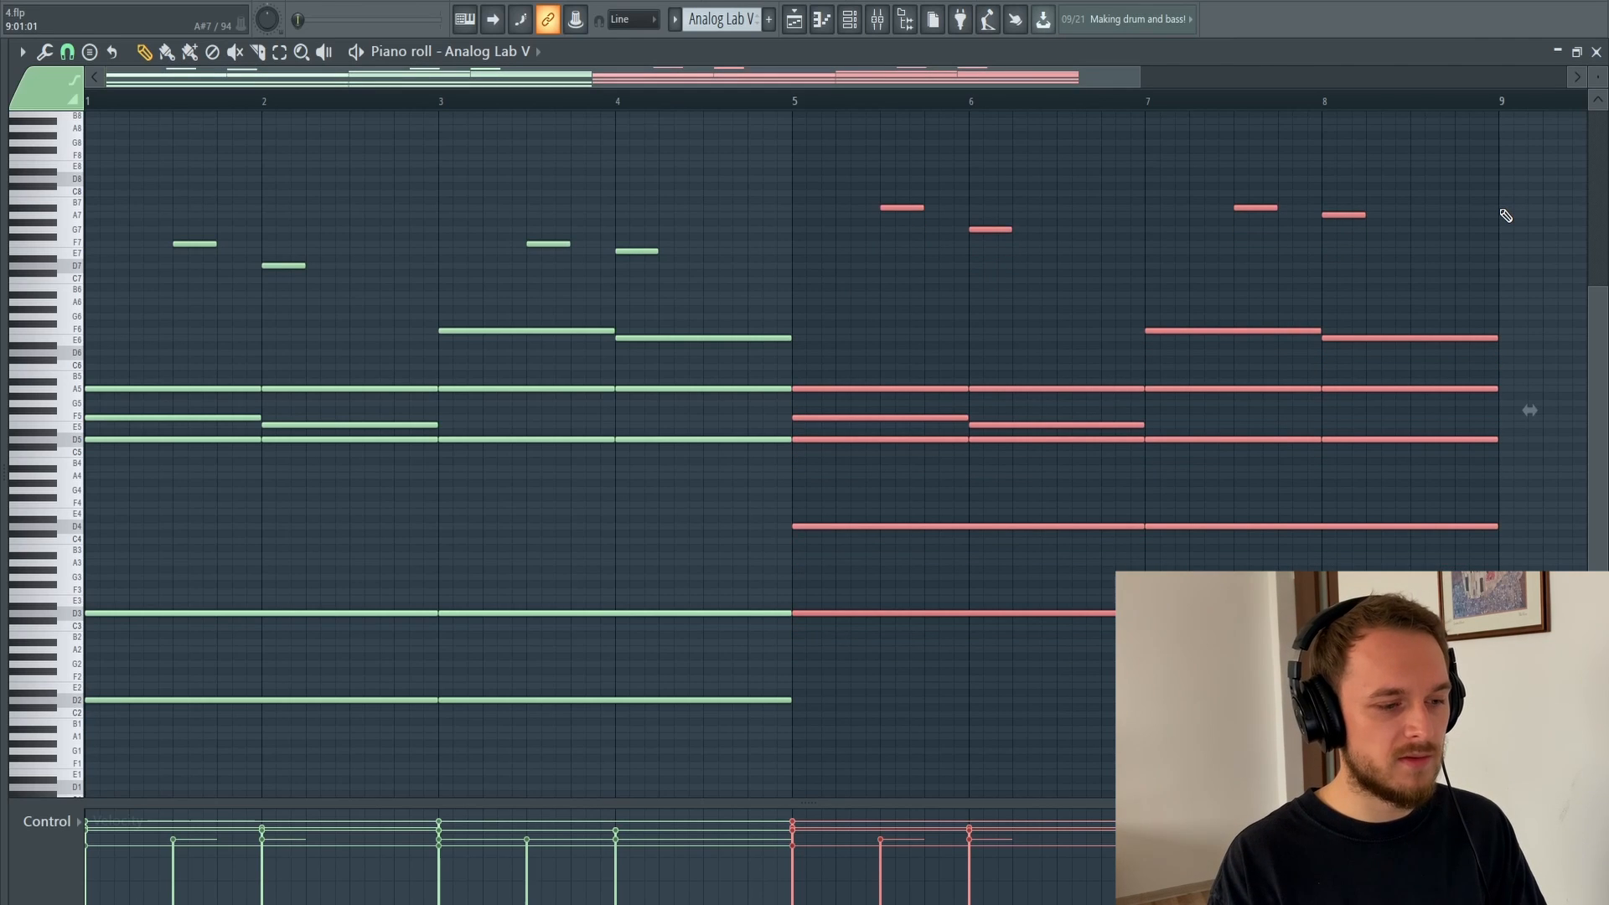
Transpose the selected notes in bars 5 to 8 back down by five semitones.
key(shift+Down)
key(shift+Down)
key(shift+Down)
key(shift+Down)
key(shift+Down)
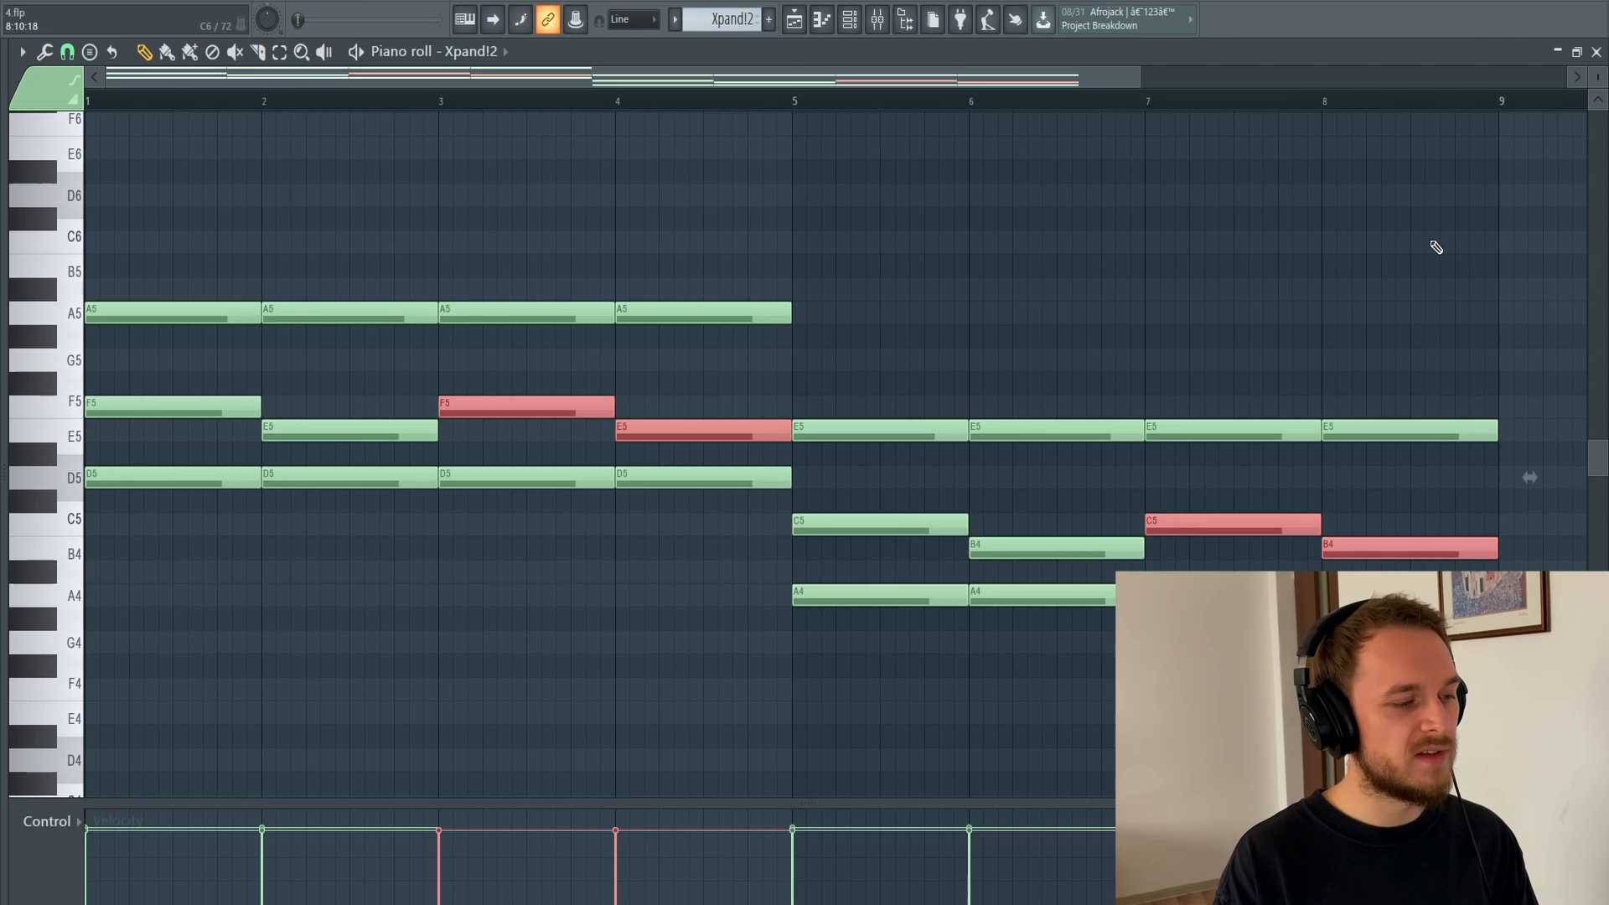
Try raising the selected F5, E5, C5 and B4 chord notes by one octave, and undo it.
key(ctrl+Up)
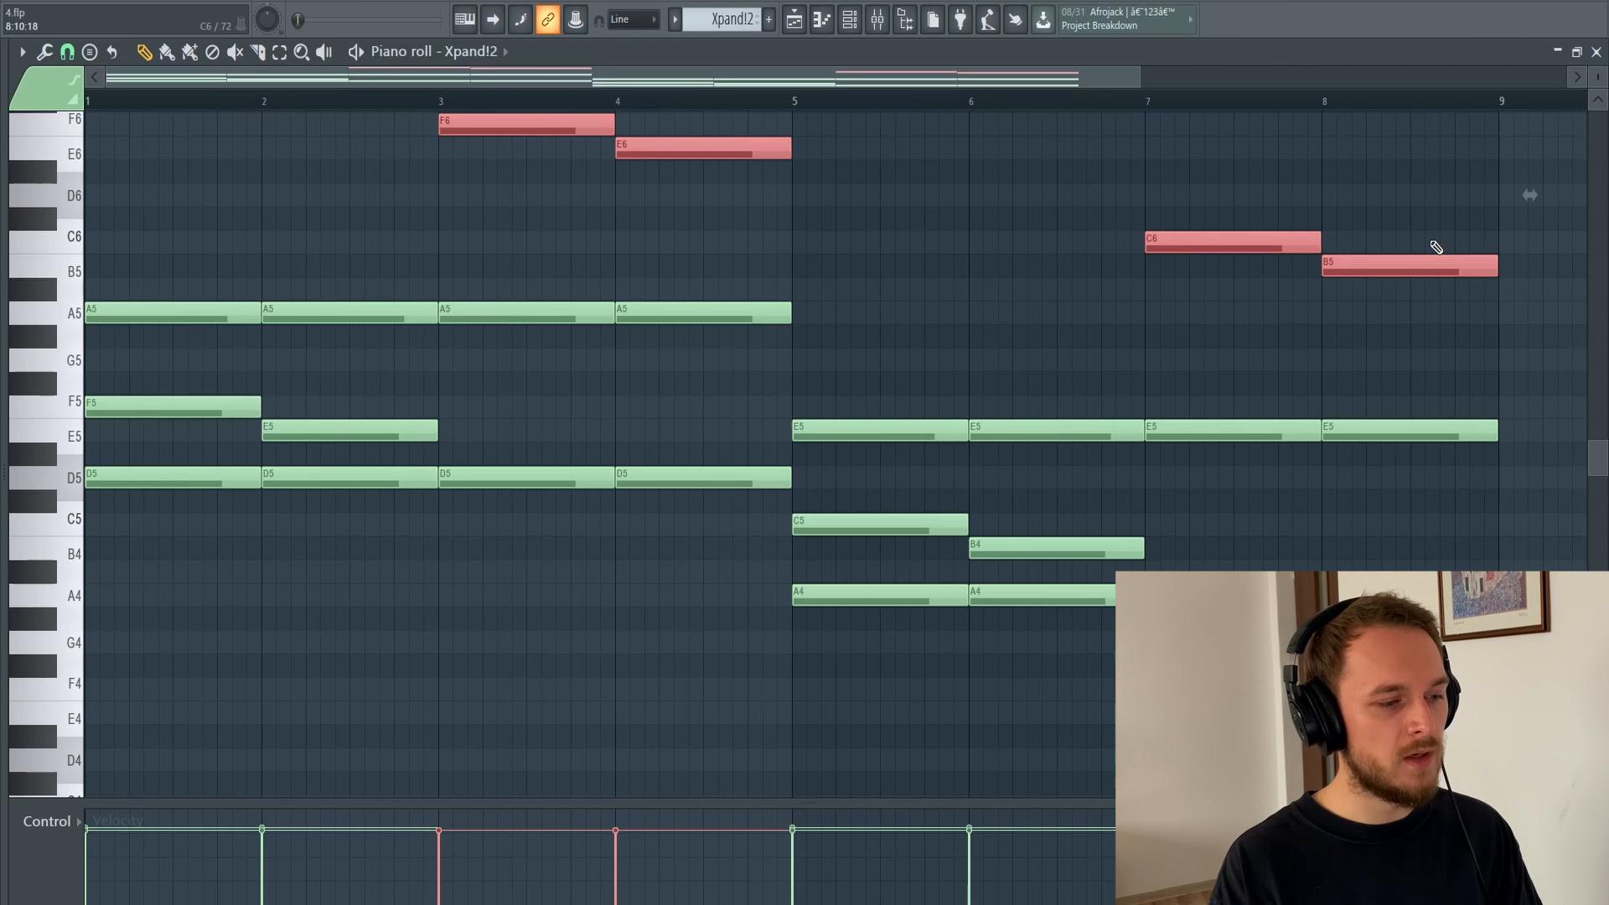
key(ctrl+z)
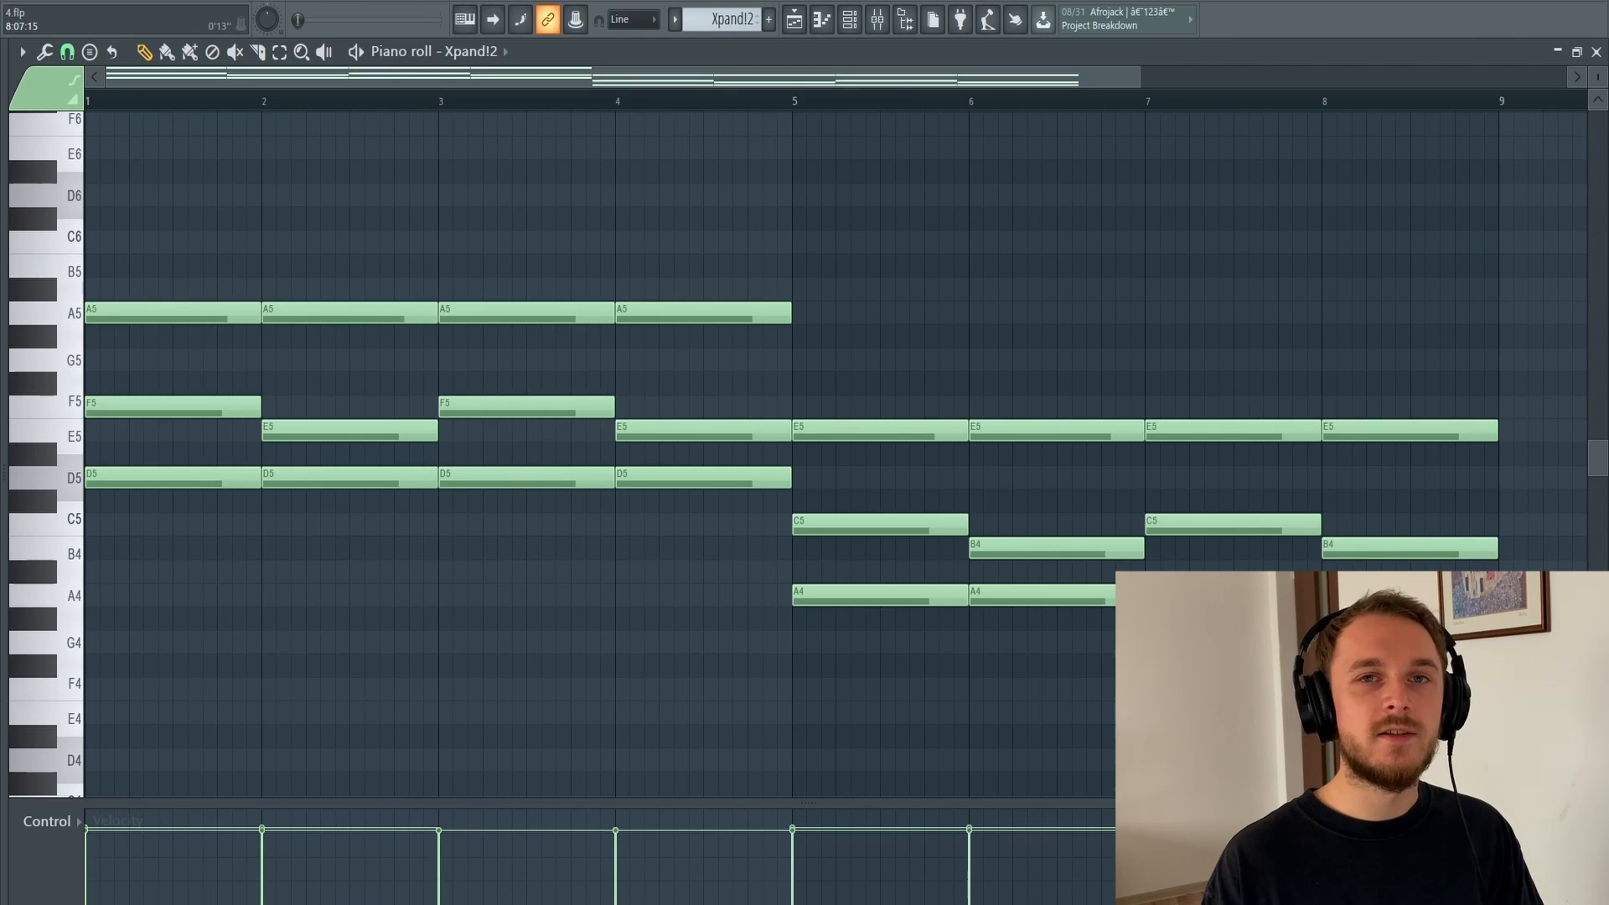
Play back the Xpand!2 chords and the string melody, and inspect the string channel's ValhallaVintageVerb settings.
key(space)
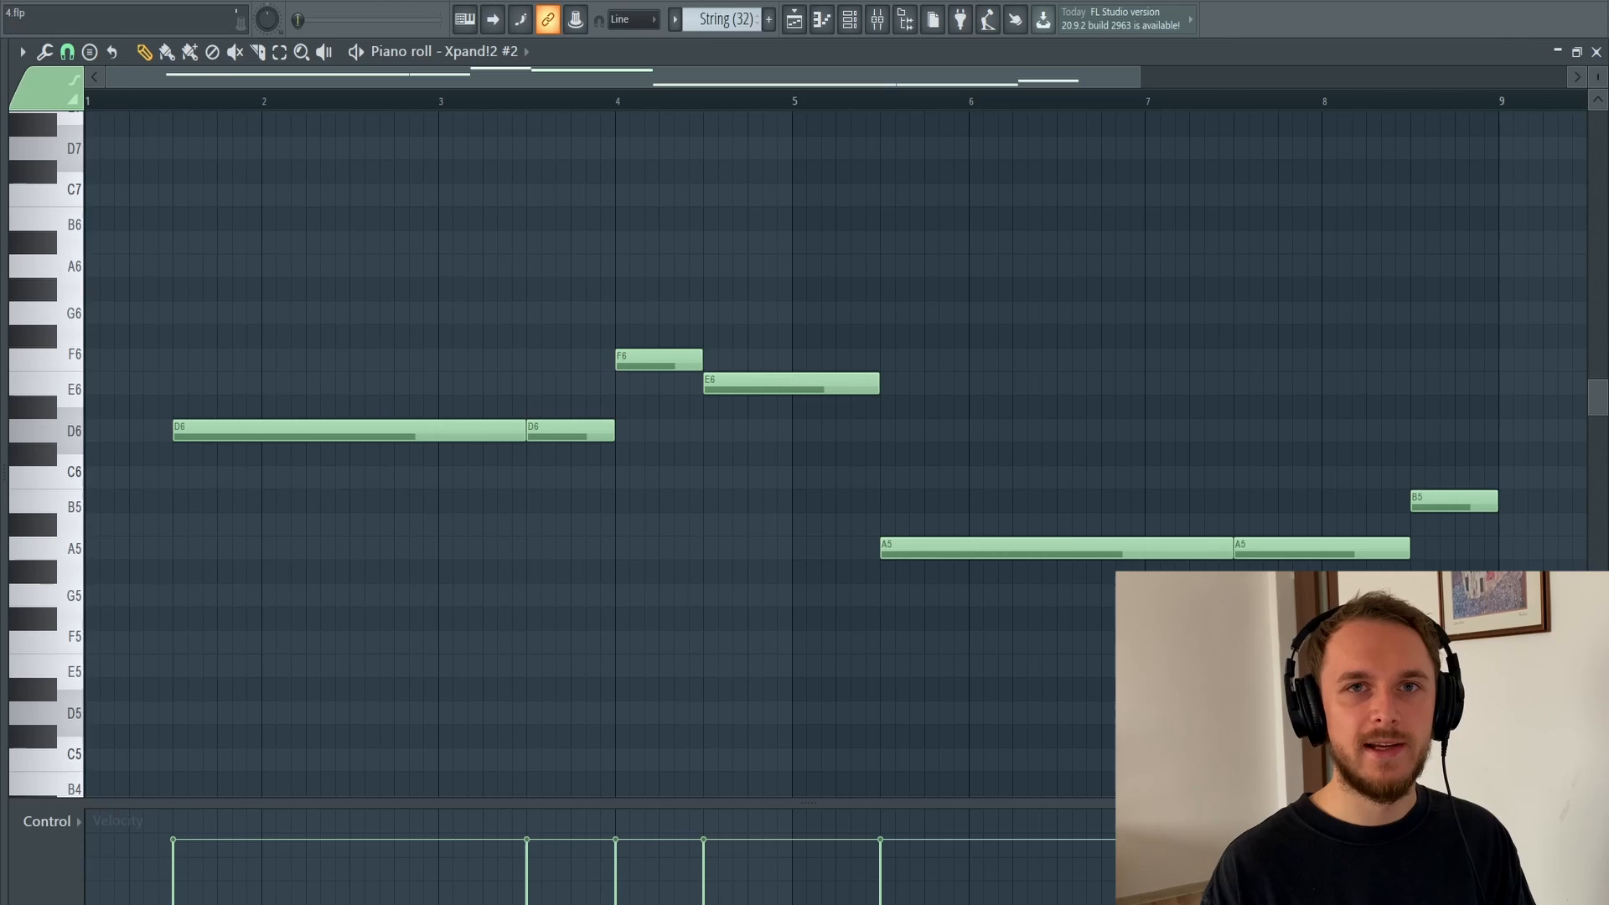
key(space)
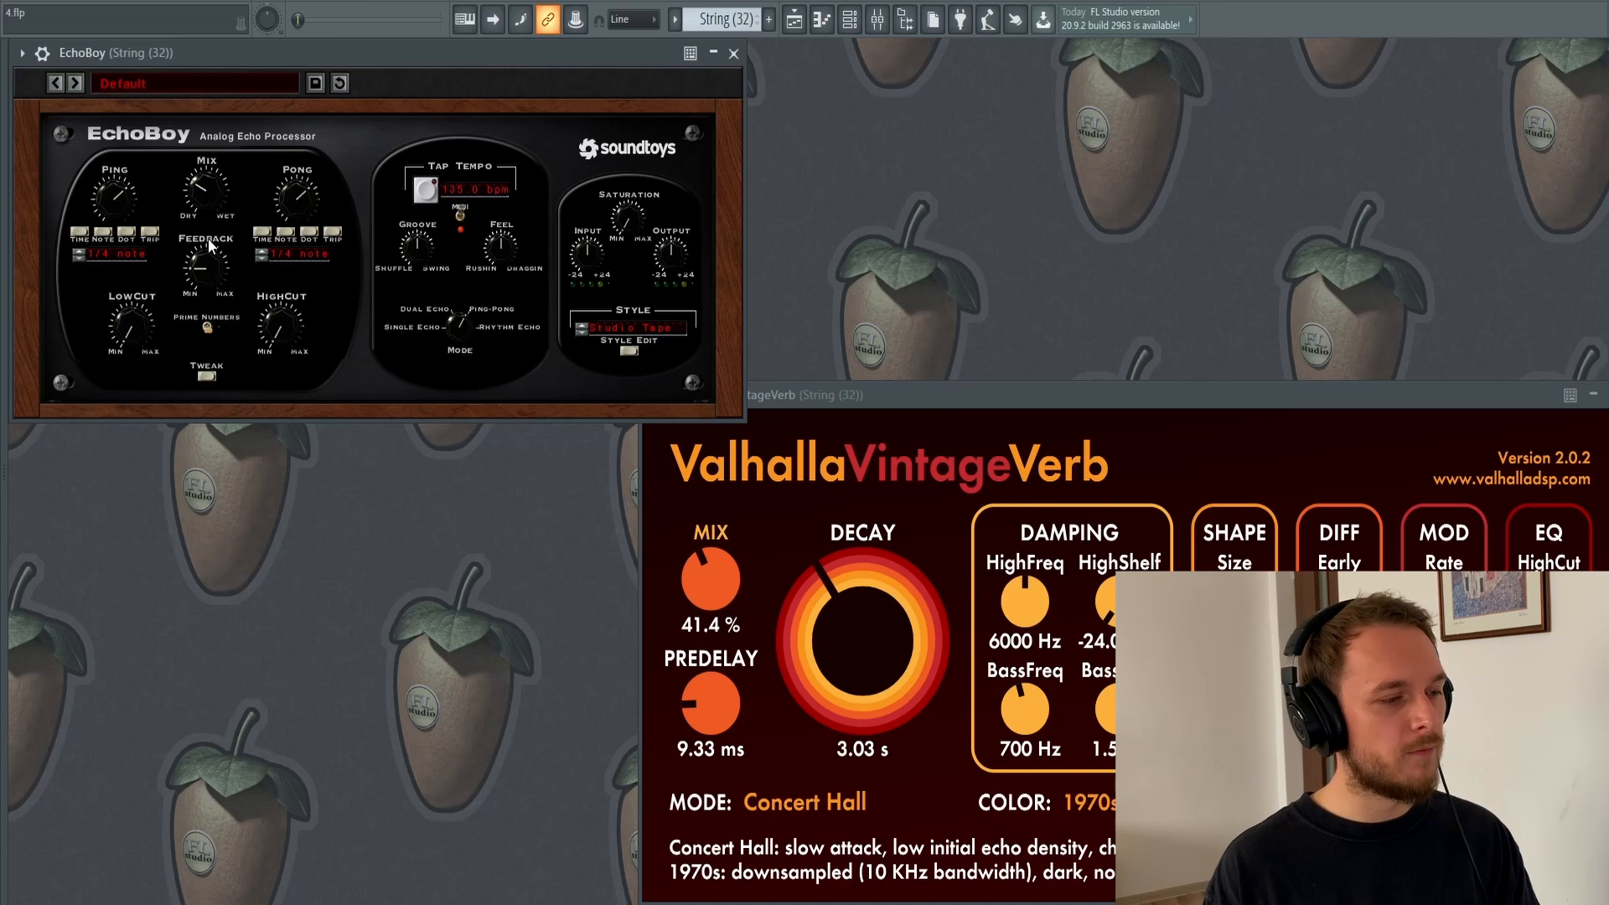
click(898, 400)
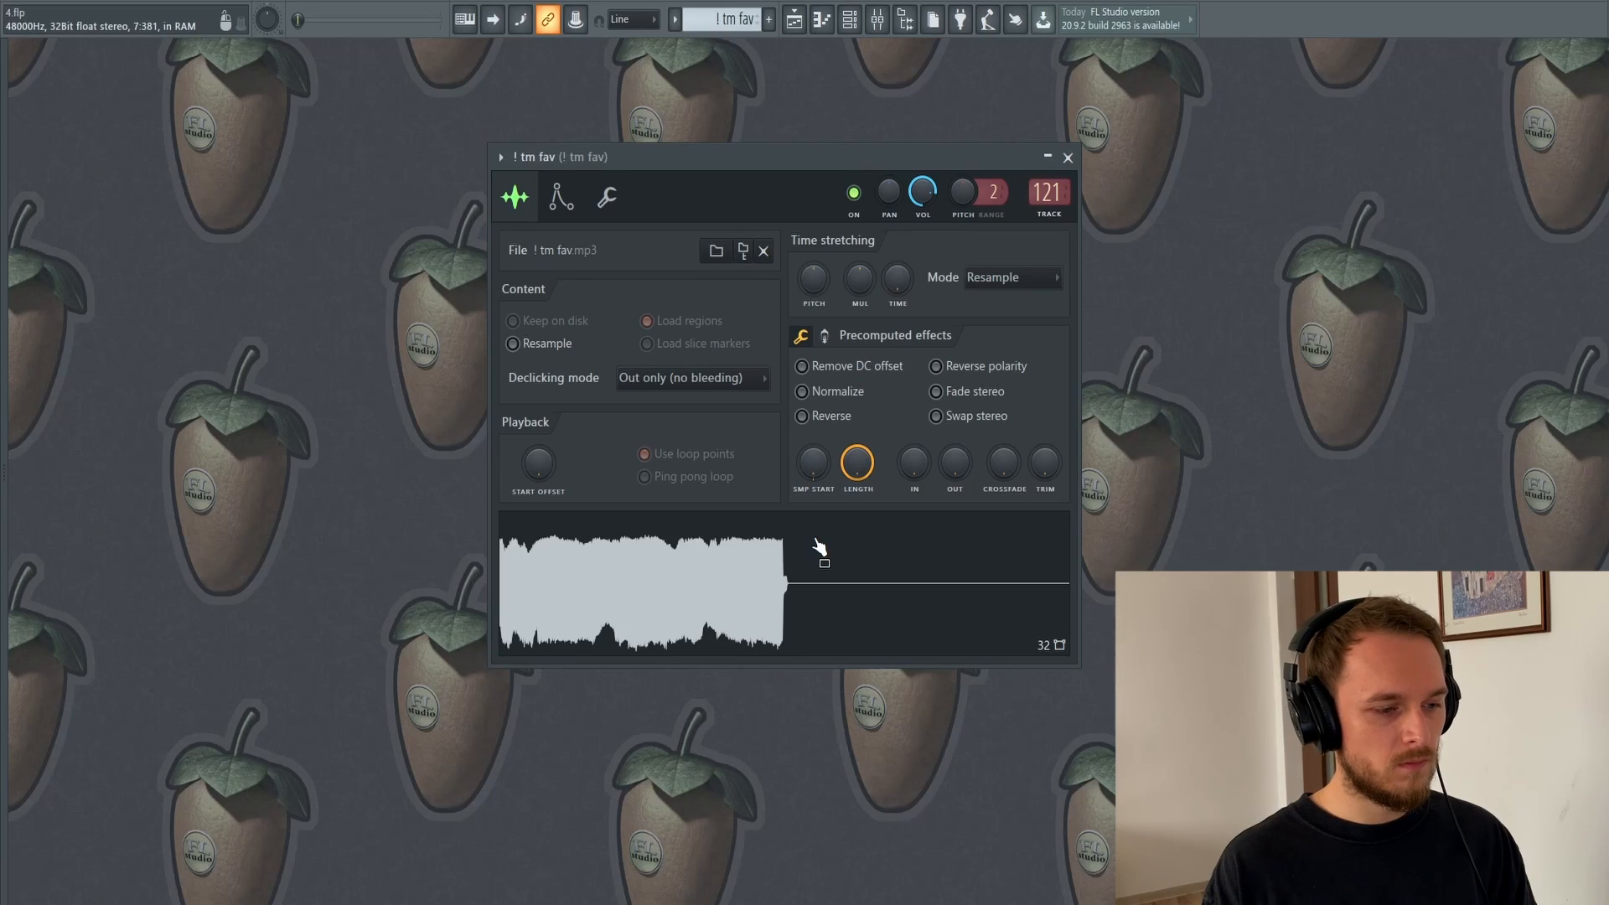
Inspect the ! tm fav sampler settings and play back its bass pattern.
drag(950, 158, 928, 168)
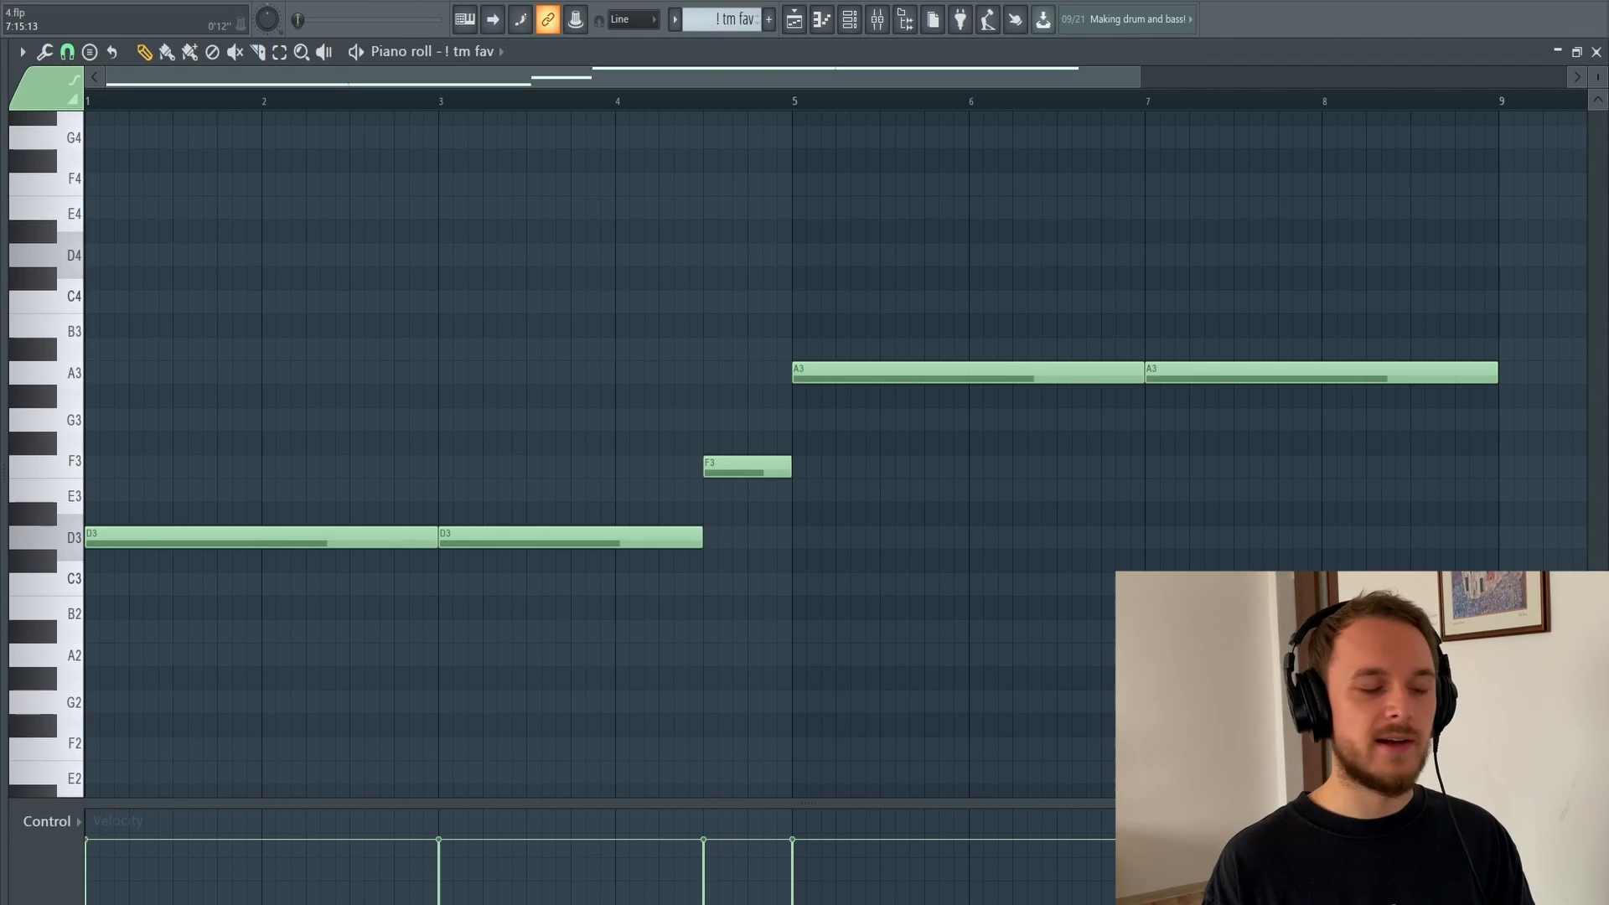
key(space)
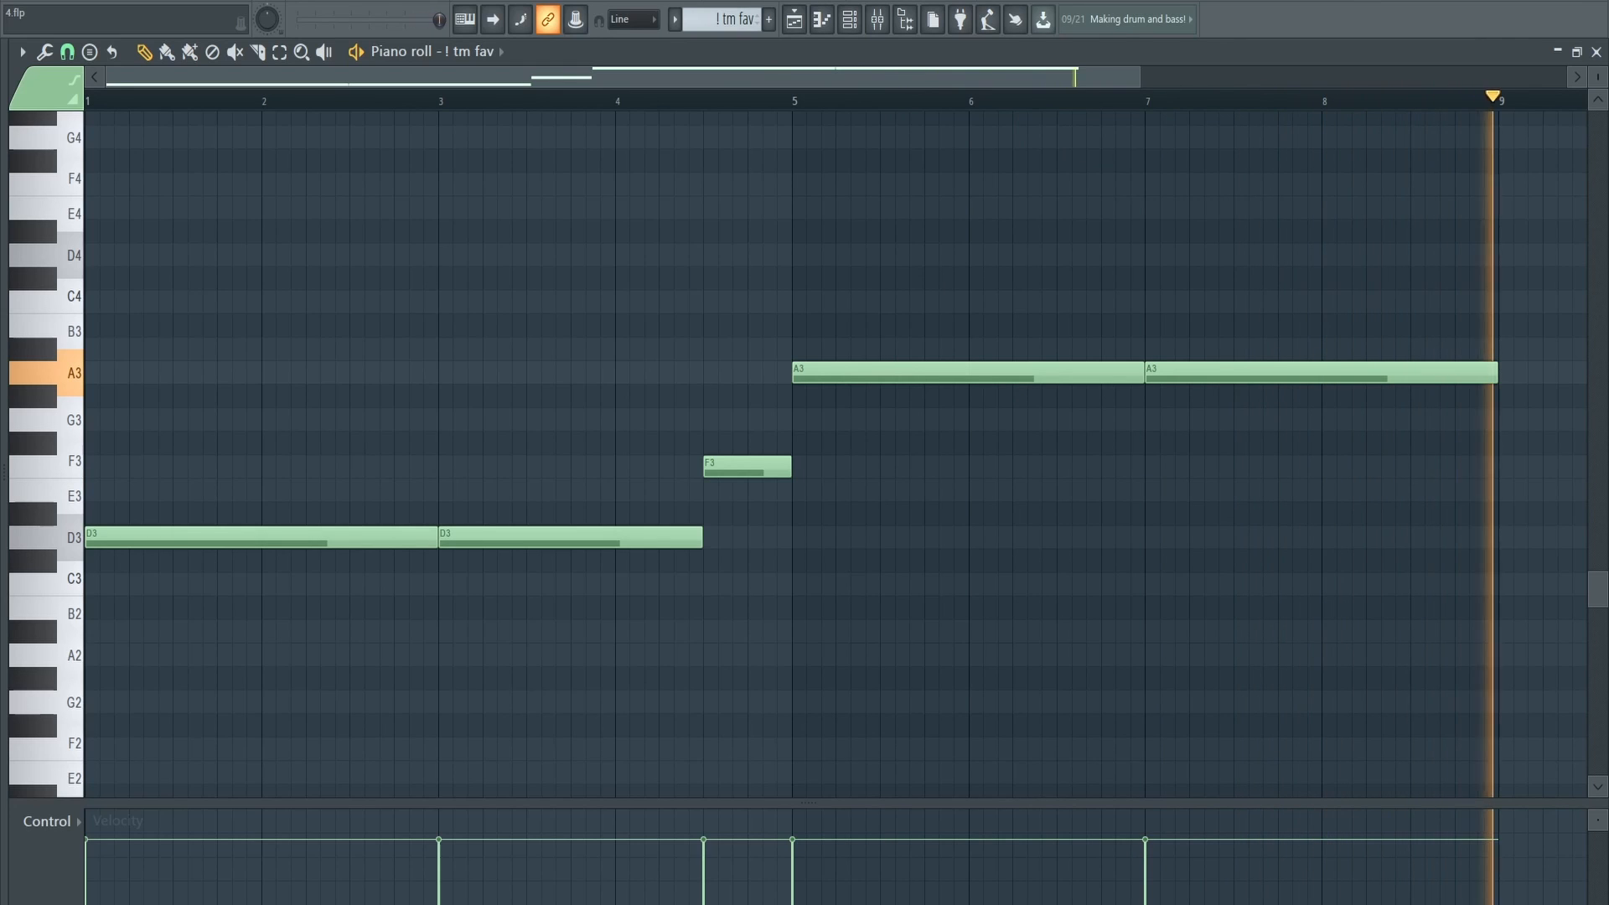
key(space)
Try lowering the two A3 bass notes in bars 5 to 8 by one octave to A2.
drag(1377, 218, 856, 379)
key(ctrl+Down)
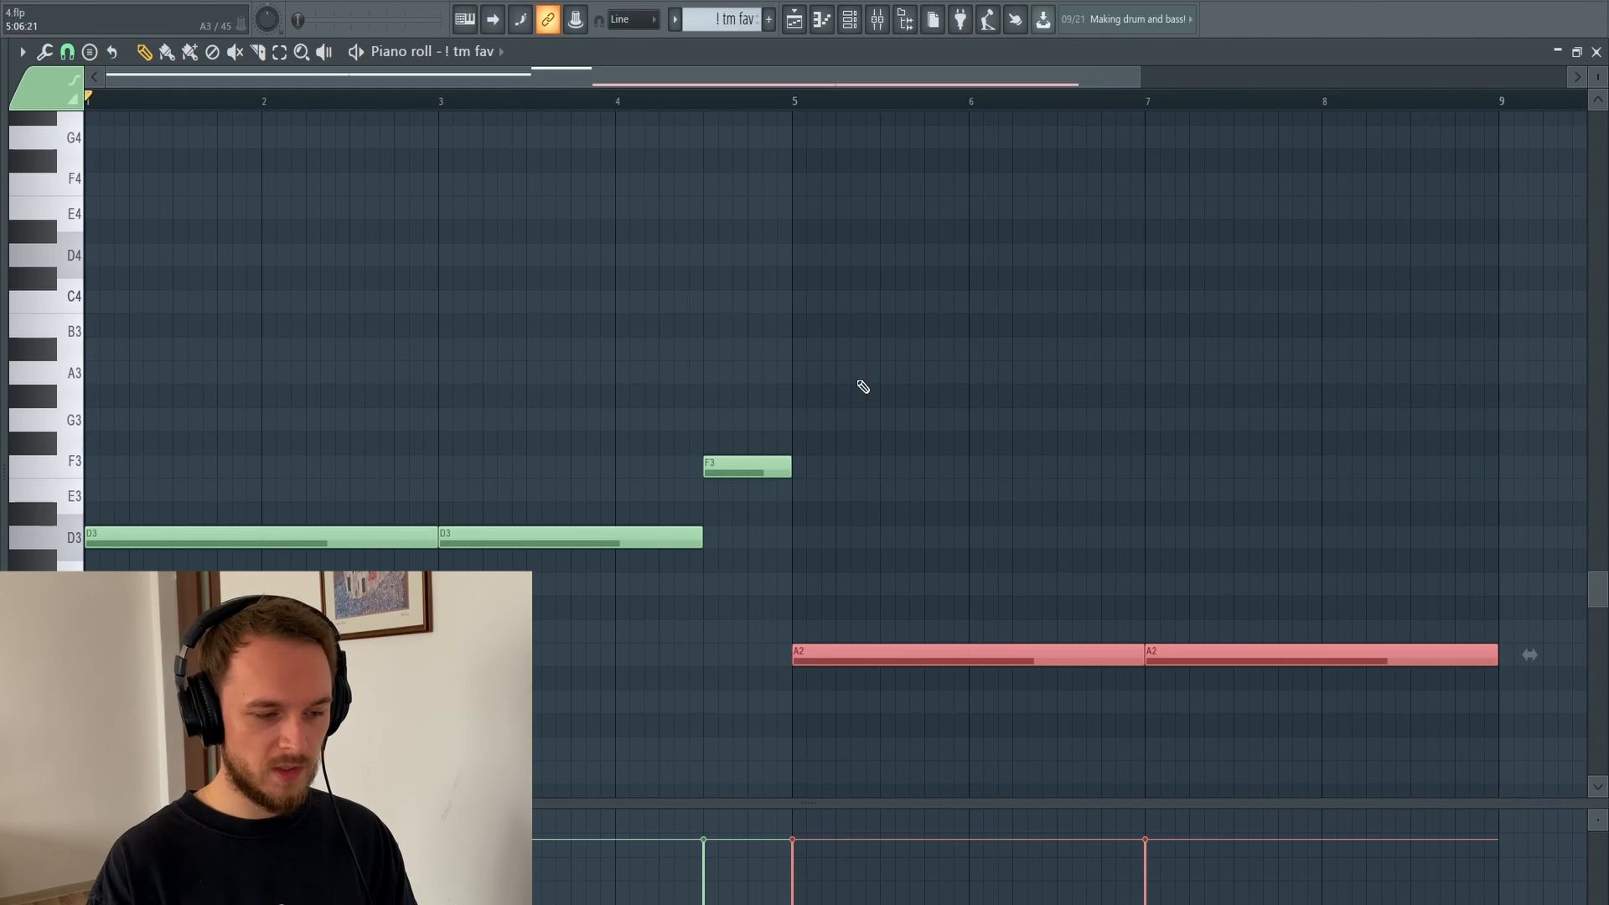
key(ctrl+d)
Try shifting the two bass notes in bars 5 to 8 up to B2.
drag(204, 488, 1374, 734)
key(shift+Up)
key(shift+Up)
key(shift+Up)
key(shift+Up)
key(shift+Up)
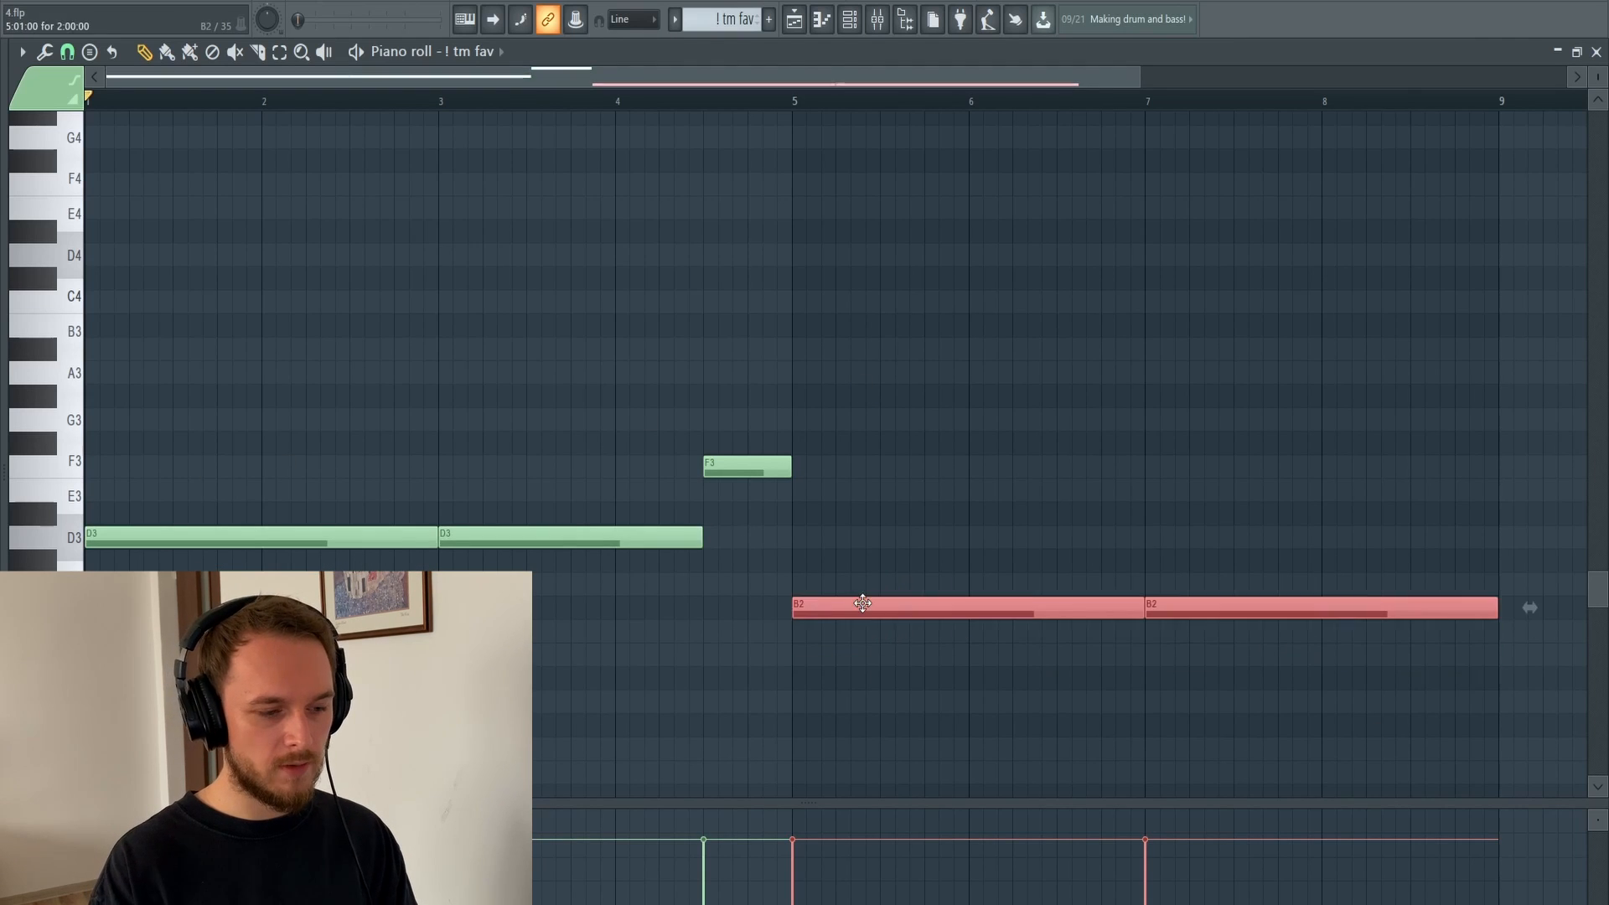
Move the two bass notes in bars 5 to 8 back to A3.
key(shift+Down)
key(shift+Down)
key(shift+Down)
key(shift+Down)
key(shift+Down)
key(ctrl+Up)
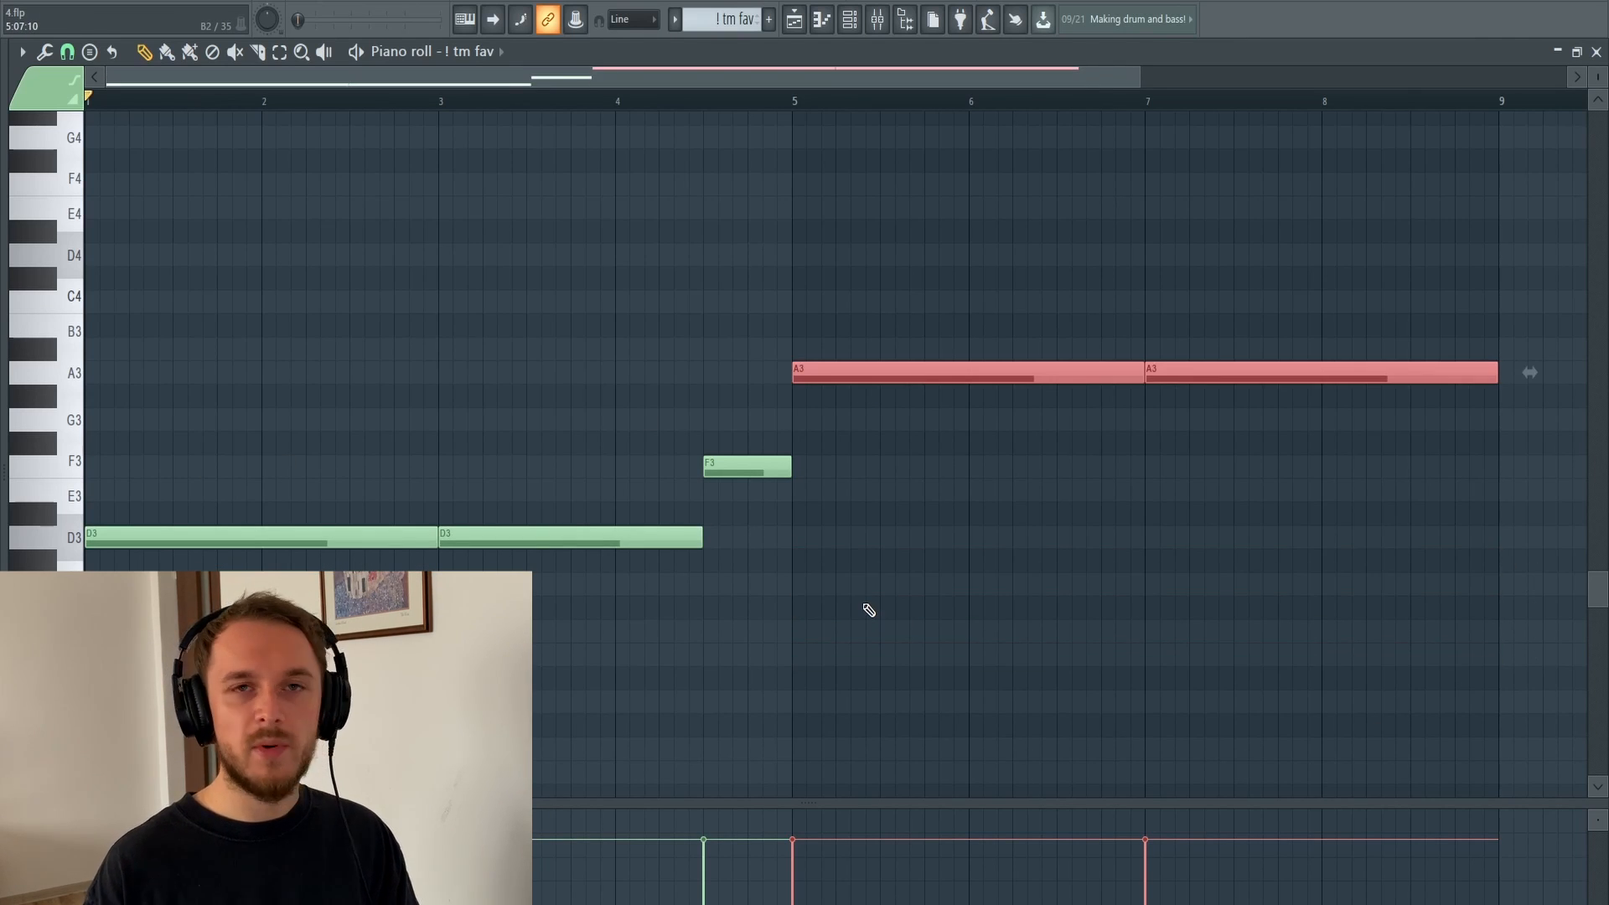
Compare the two bass notes one octave down at A2, and return them to A3.
key(ctrl+Down)
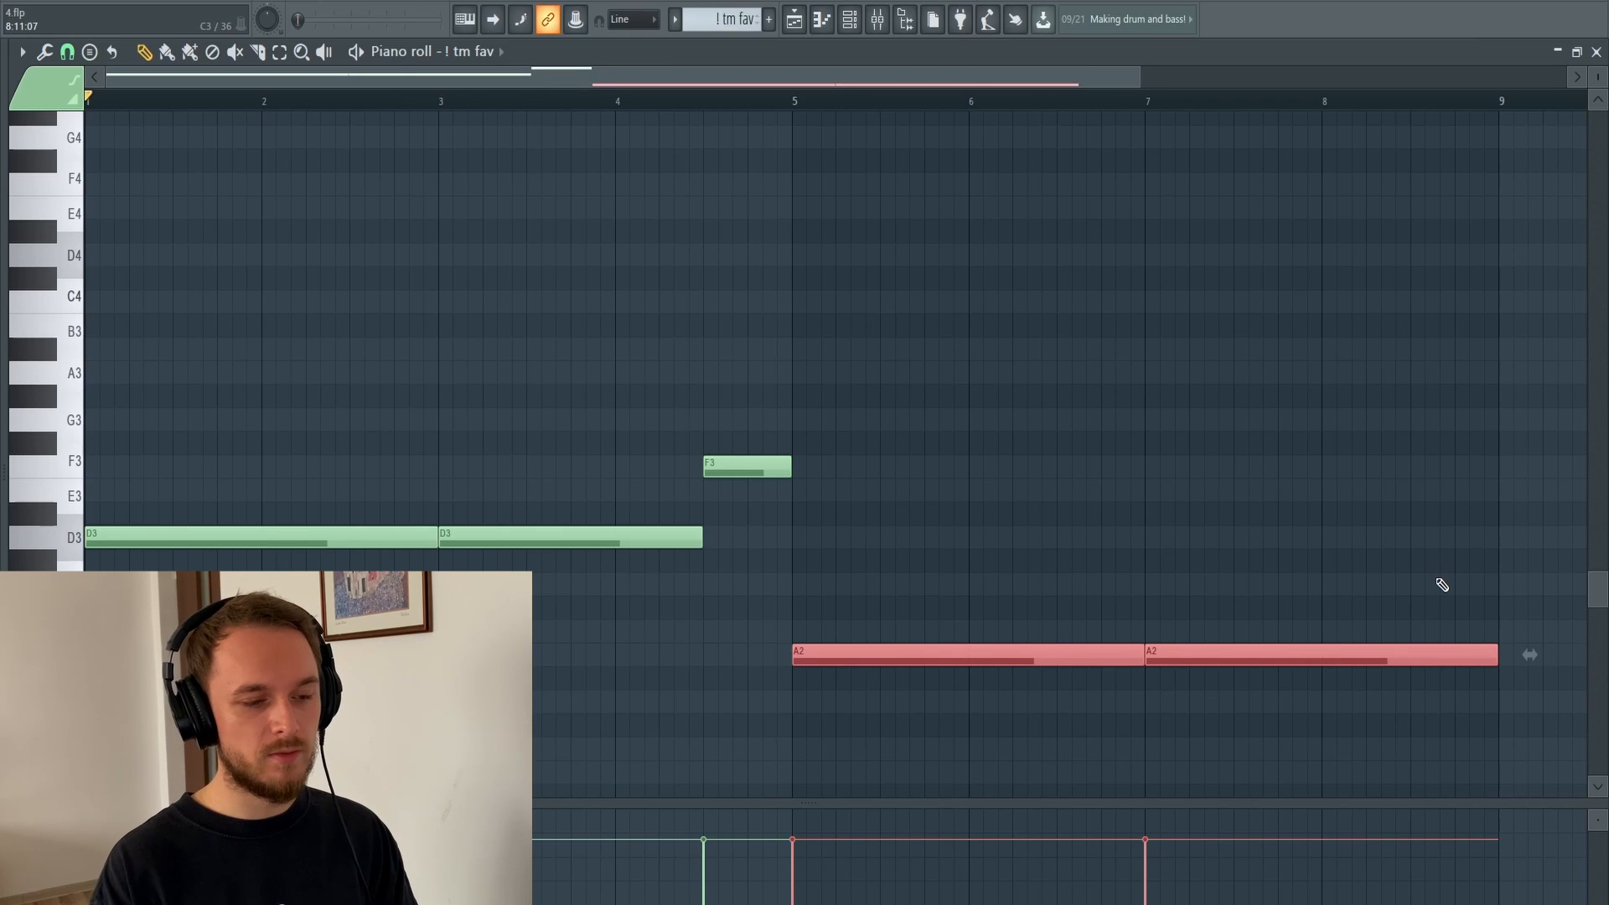
key(ctrl+Up)
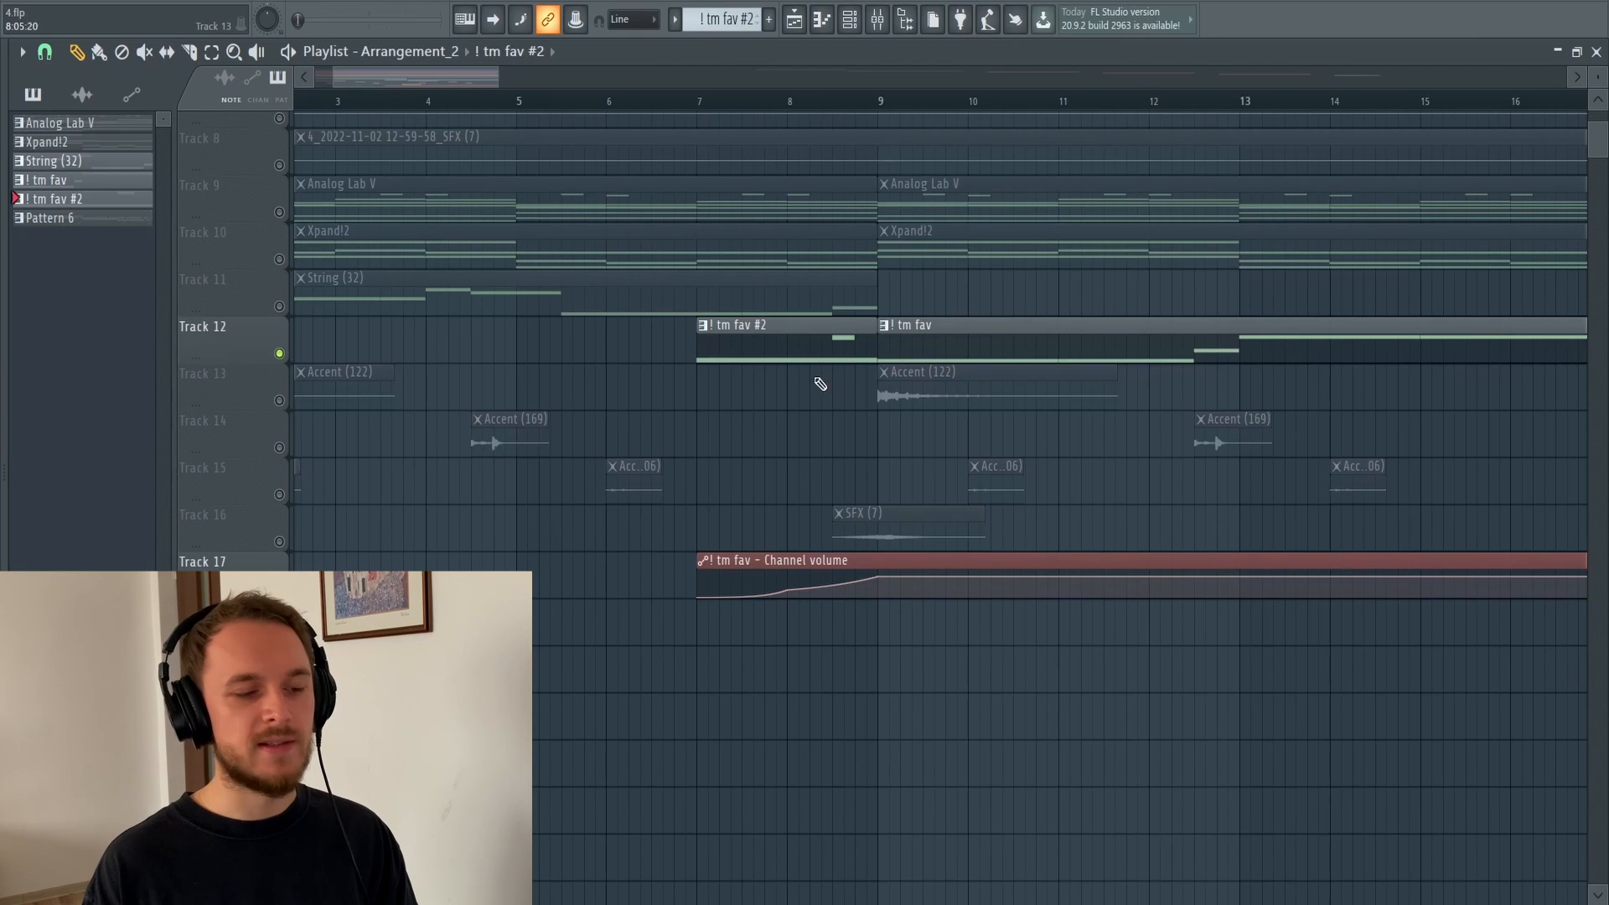
Examine the ! tm fav #2 clip on Track 12 together with its channel volume automation clip on Track 17.
drag(683, 316, 836, 634)
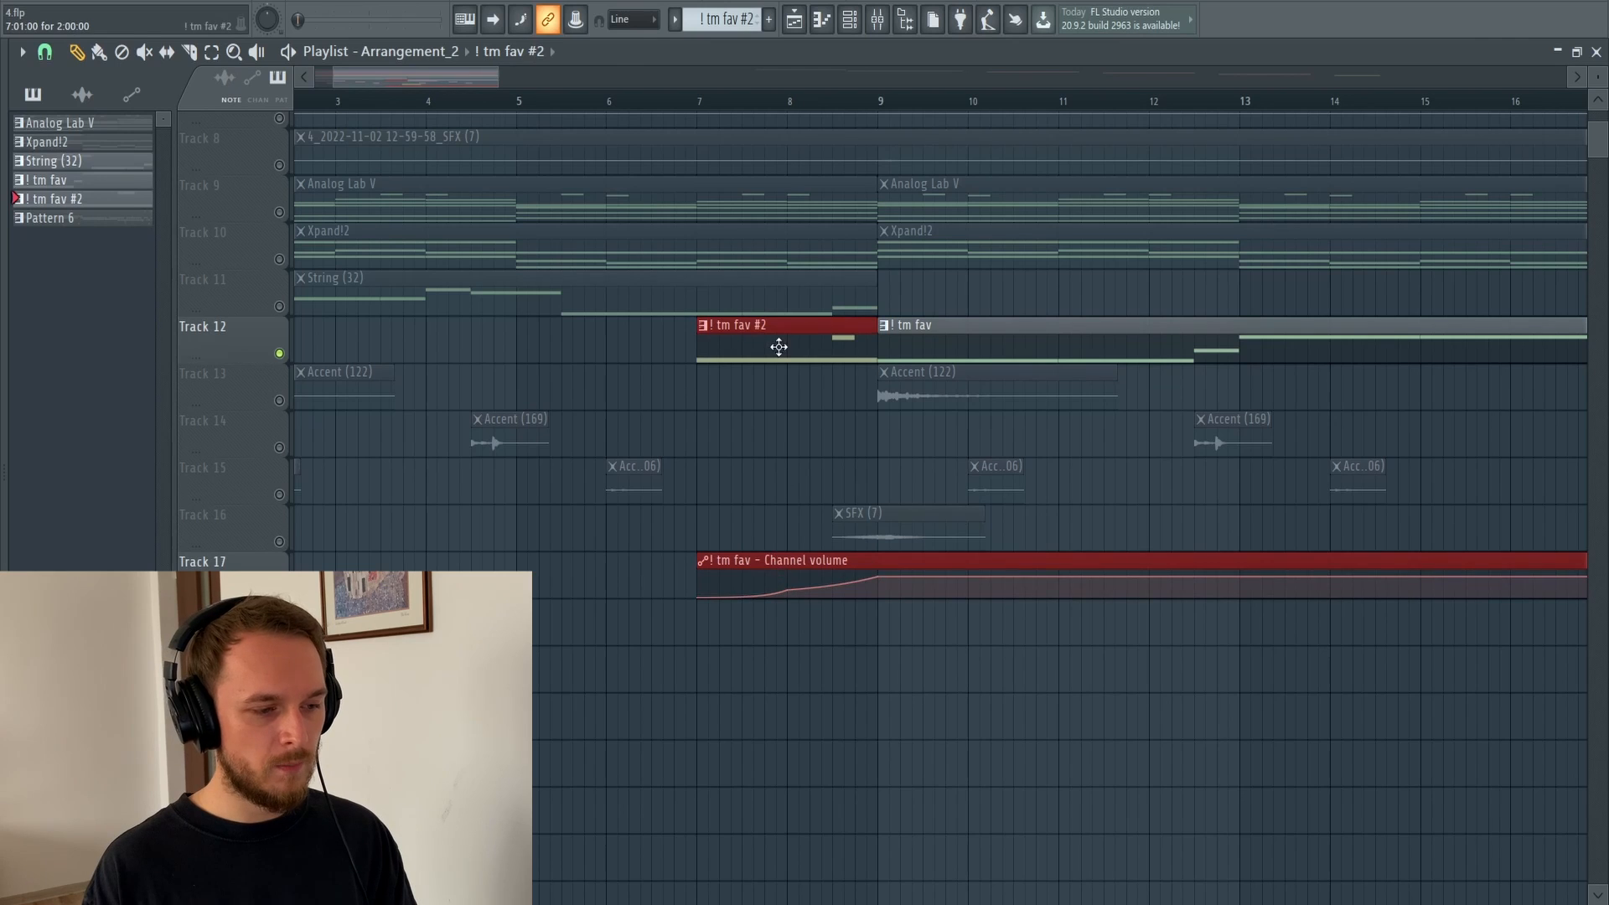
click(754, 355)
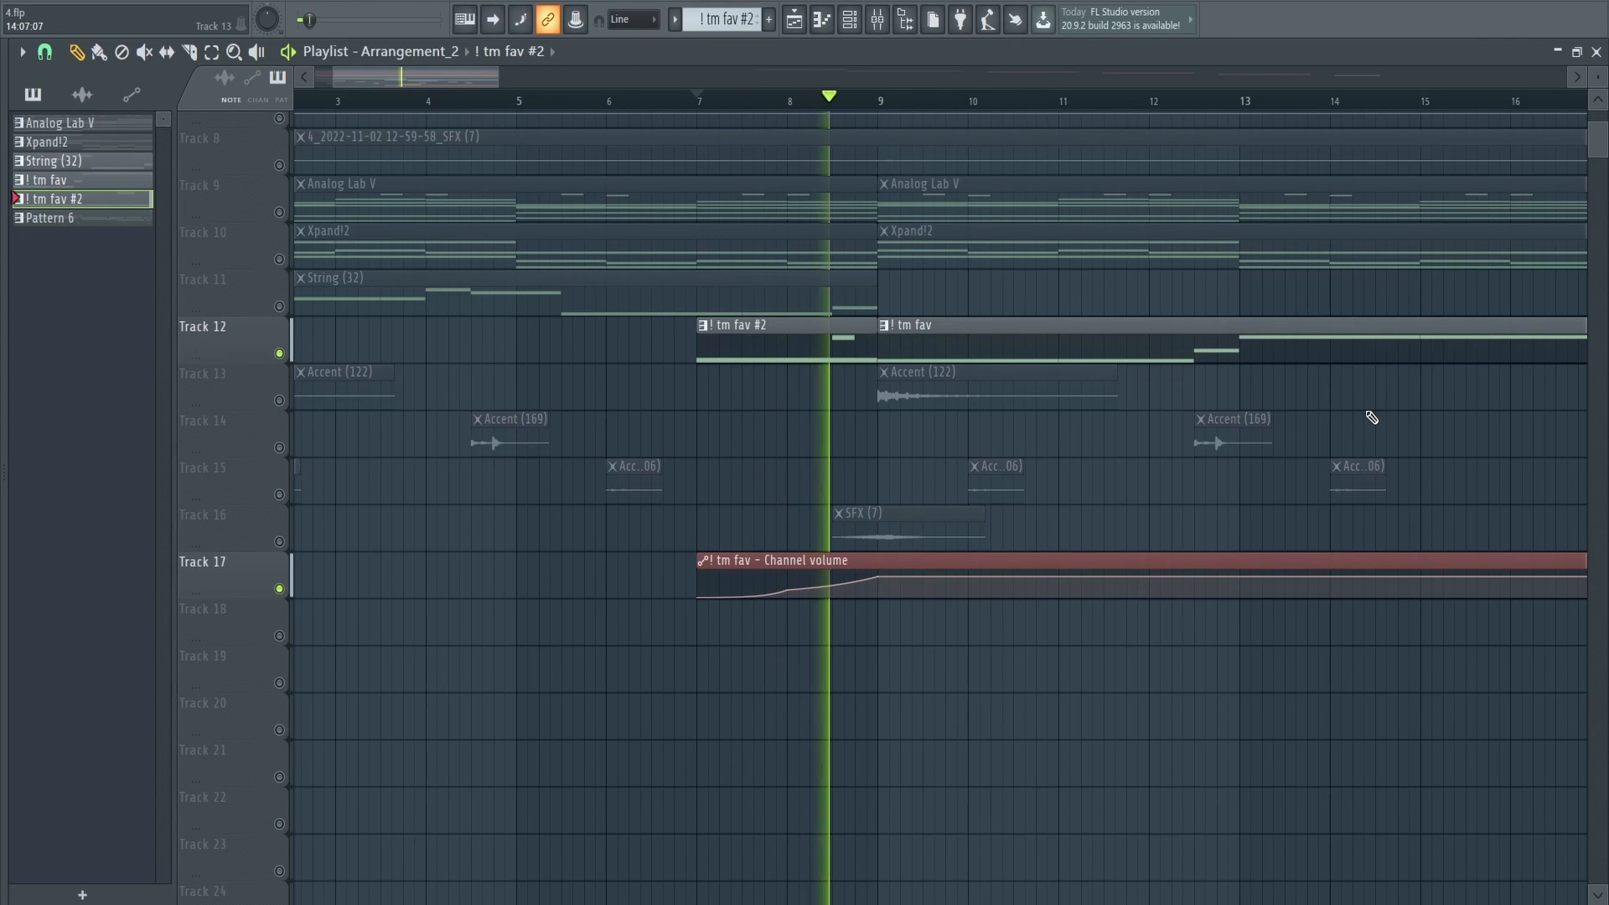
scroll(1370, 418, down, 3)
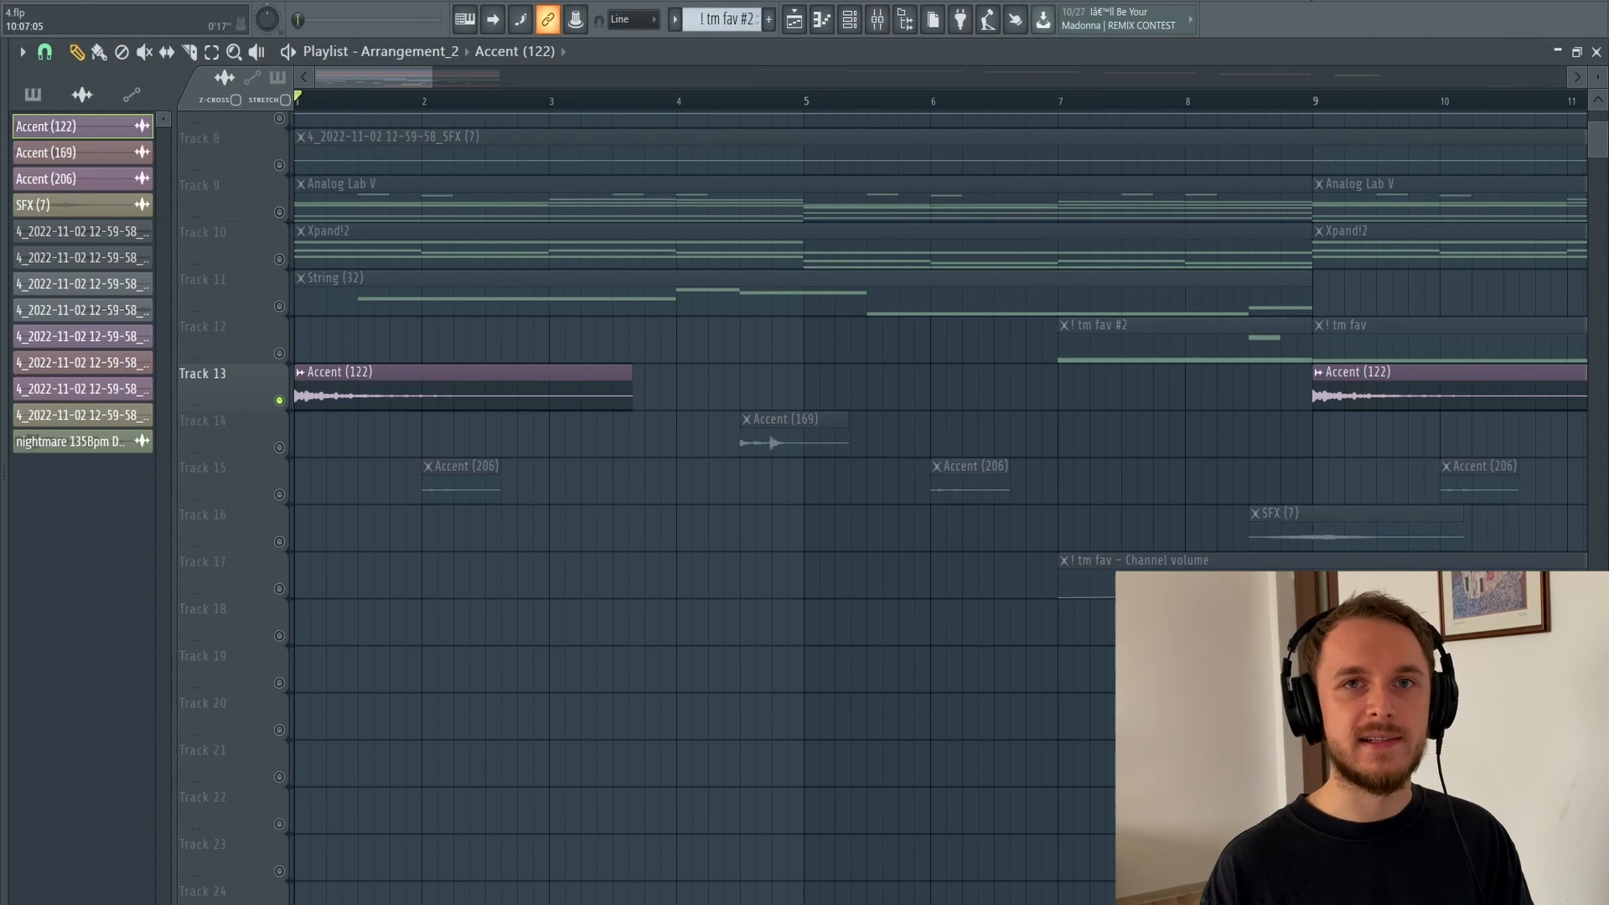
Inspect the sample settings of the Accent (122) clip on Track 13 and return to the playlist.
double_click(549, 400)
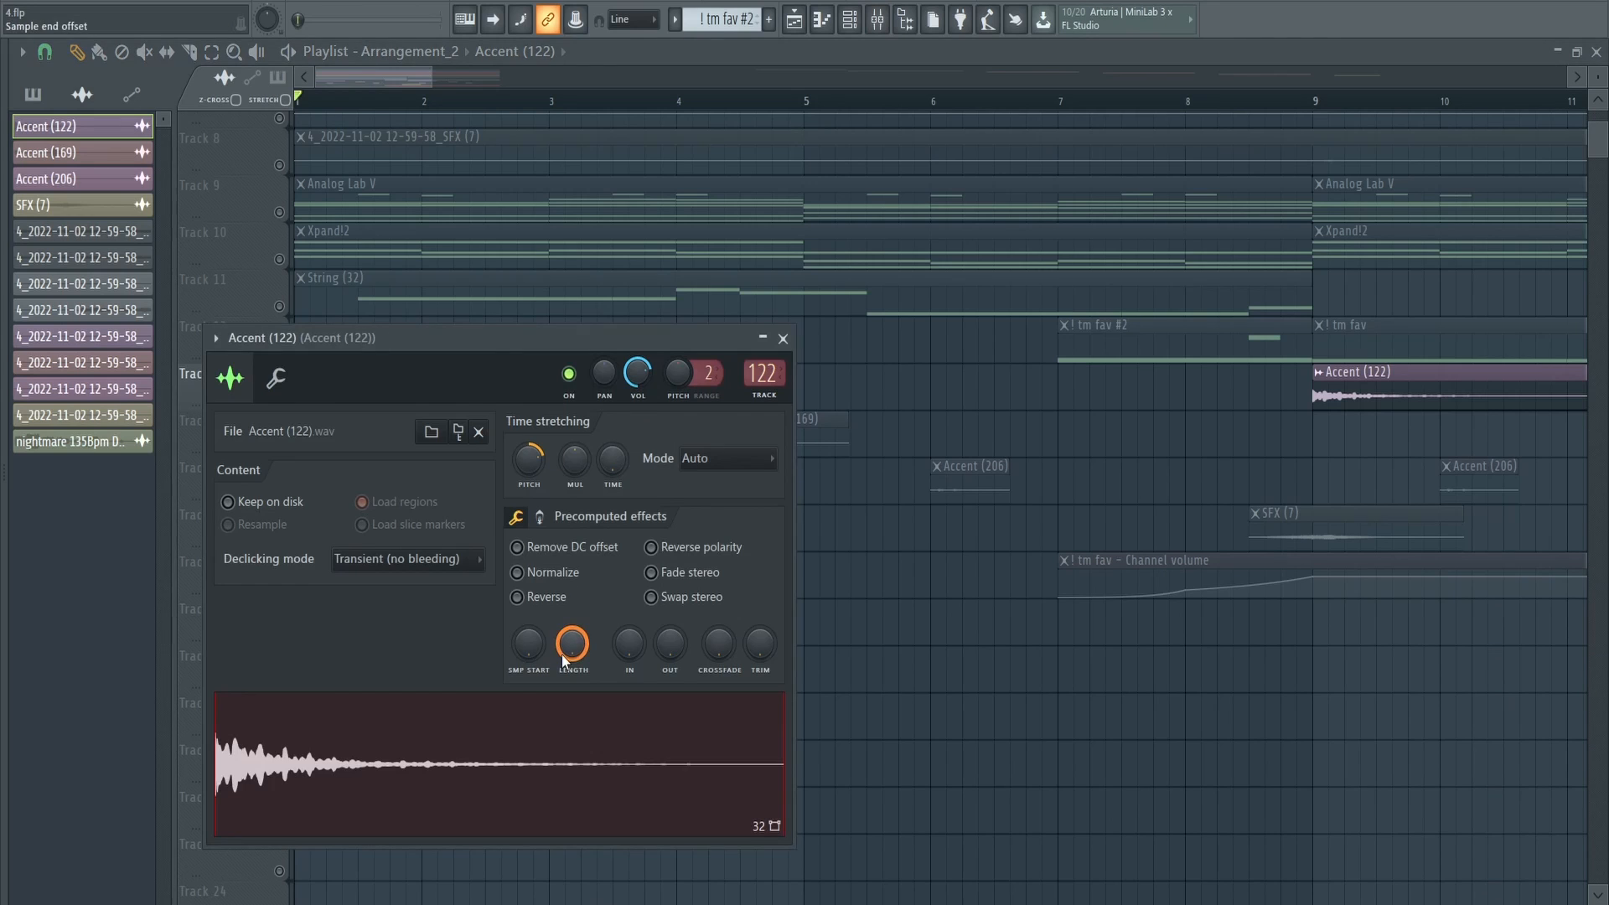
key(Escape)
scroll(1052, 377, down, 4)
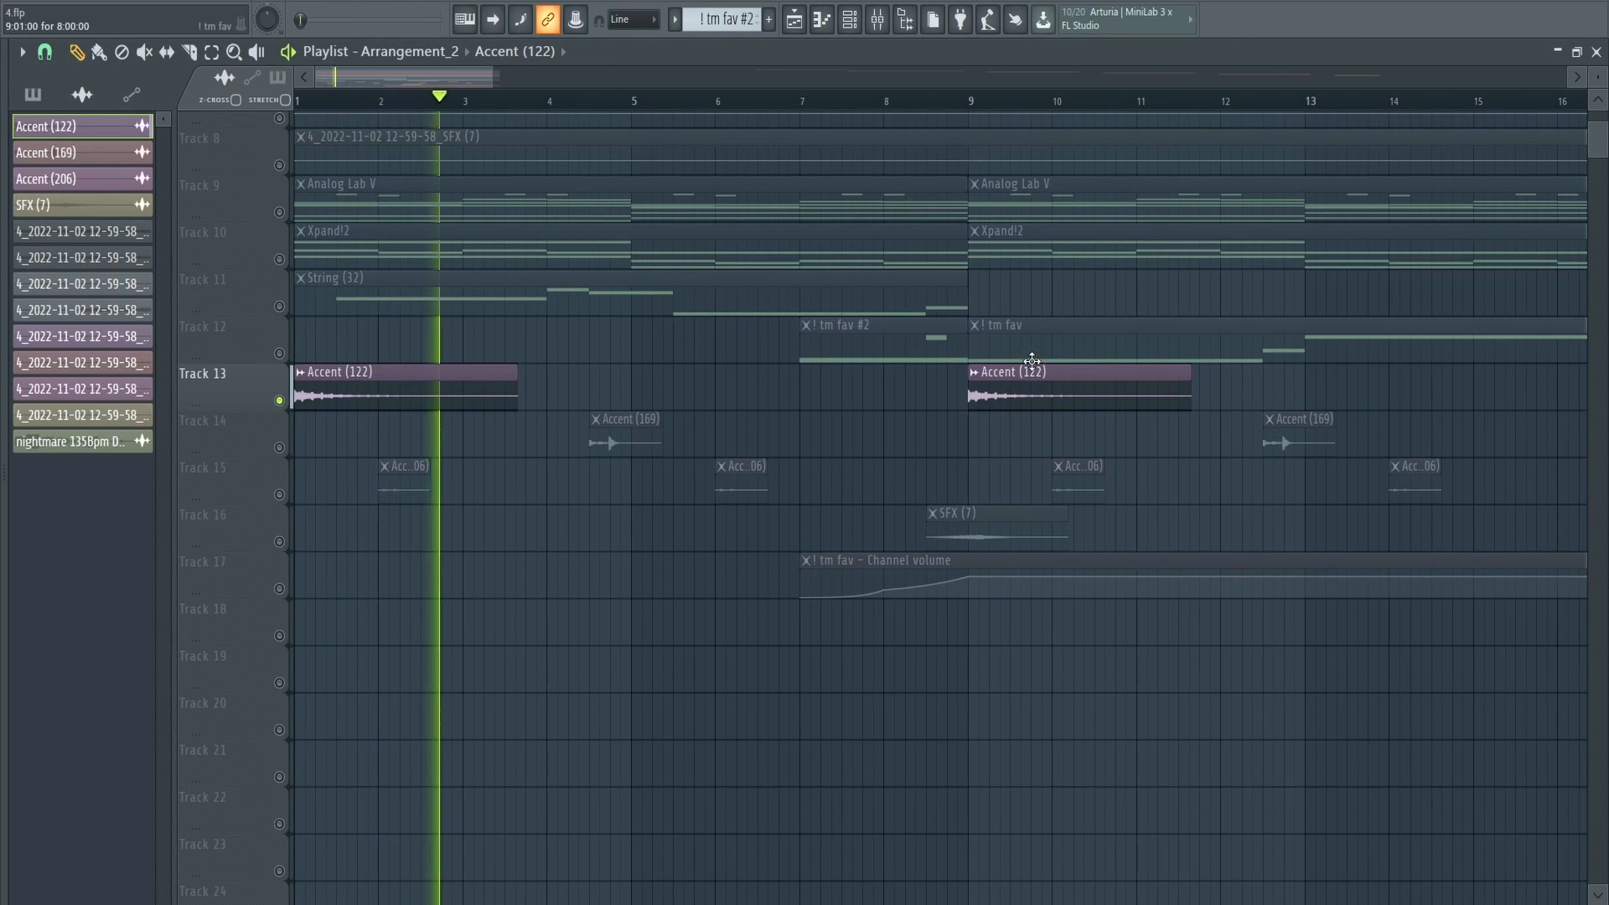
scroll(1029, 351, down, 1)
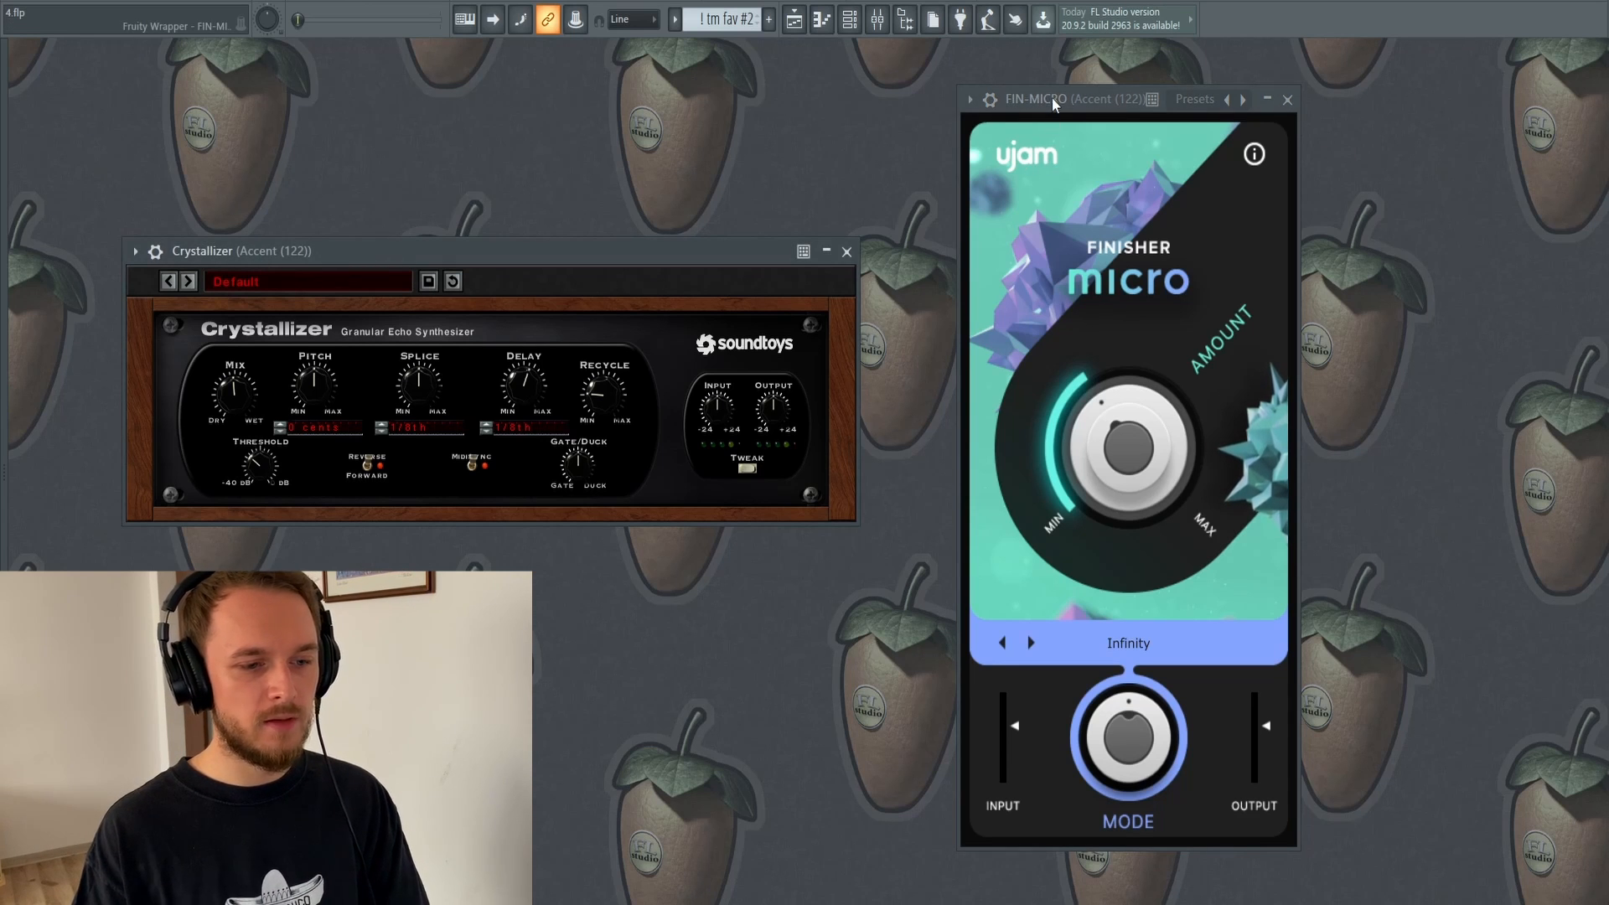
Review the Crystallizer and FIN-MICRO effects on the Accent (122) mixer track, and return to the playlist.
key(F9)
key(F9)
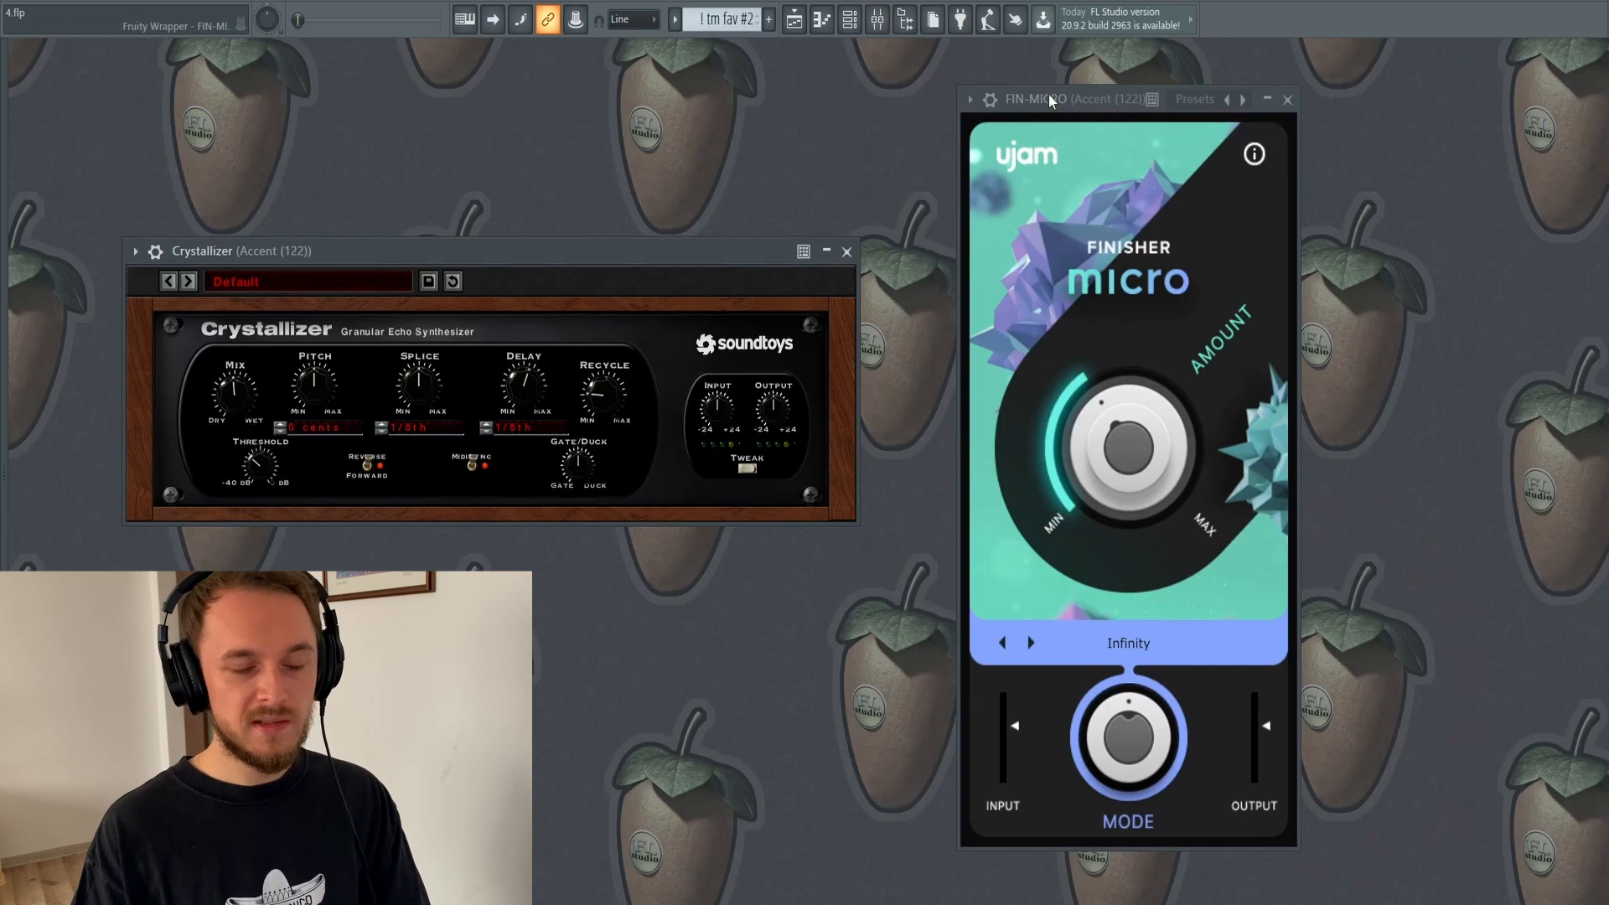
key(F9)
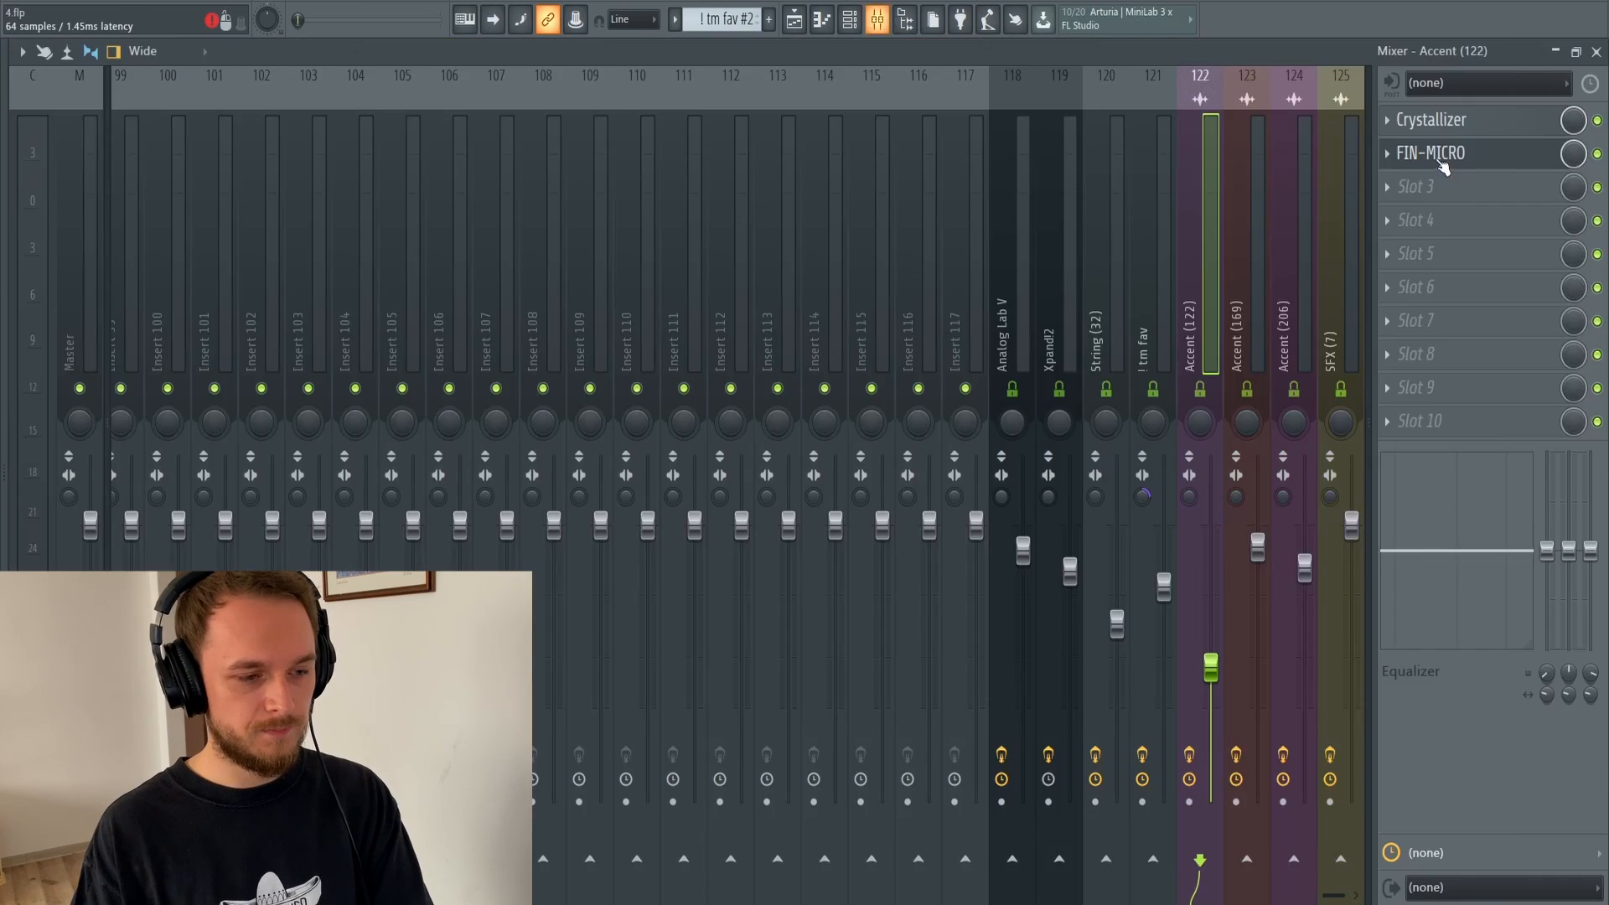
key(F9)
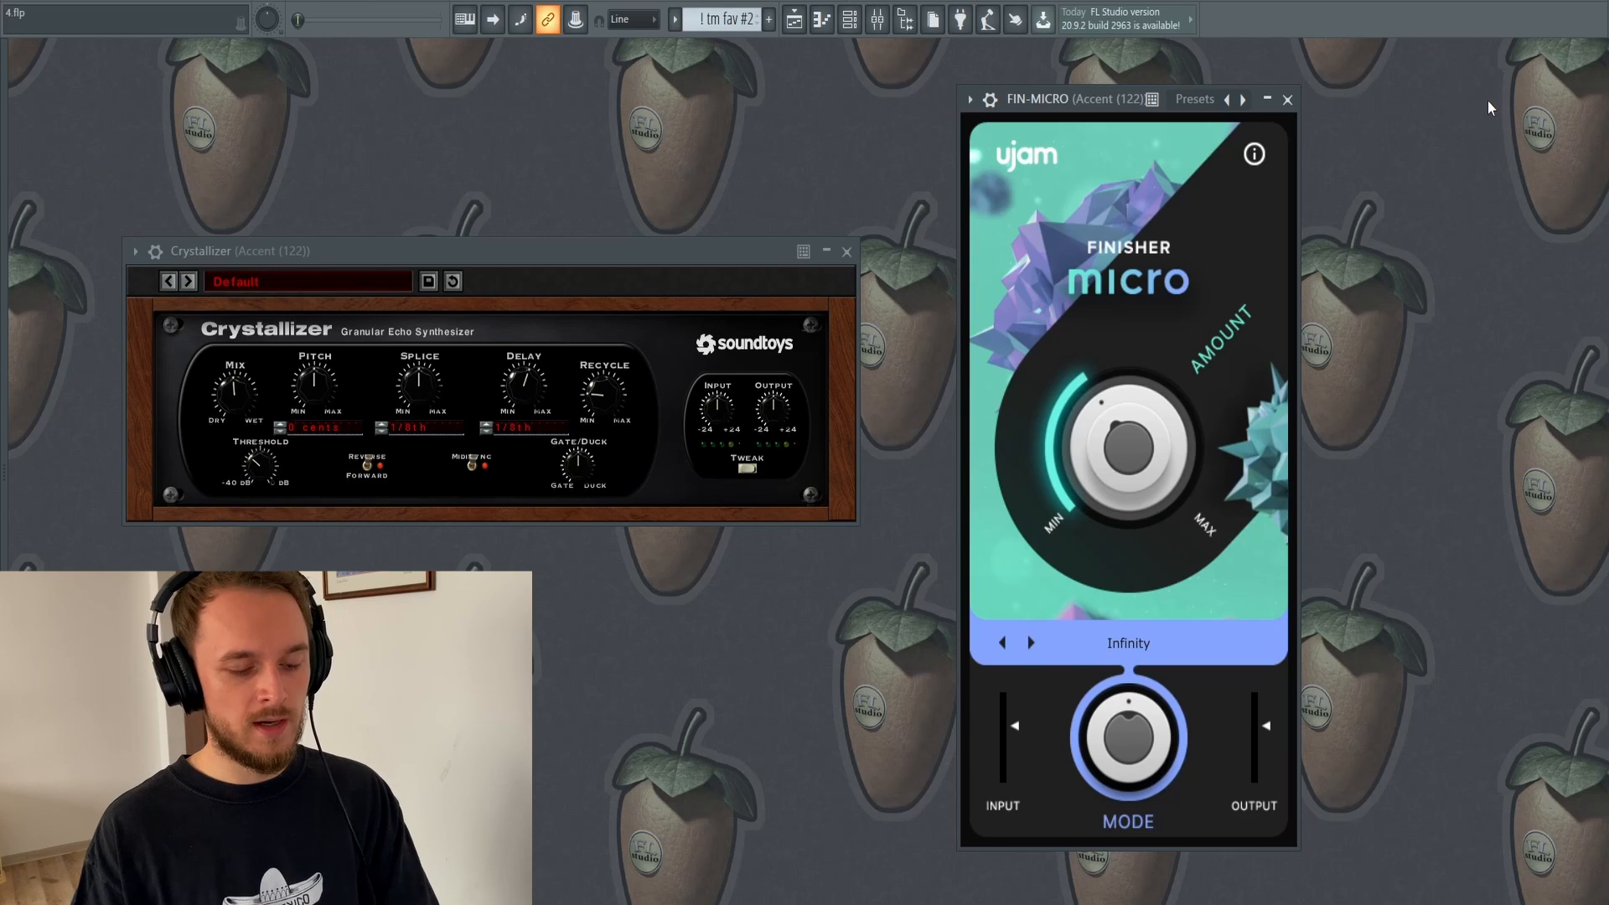
key(F5)
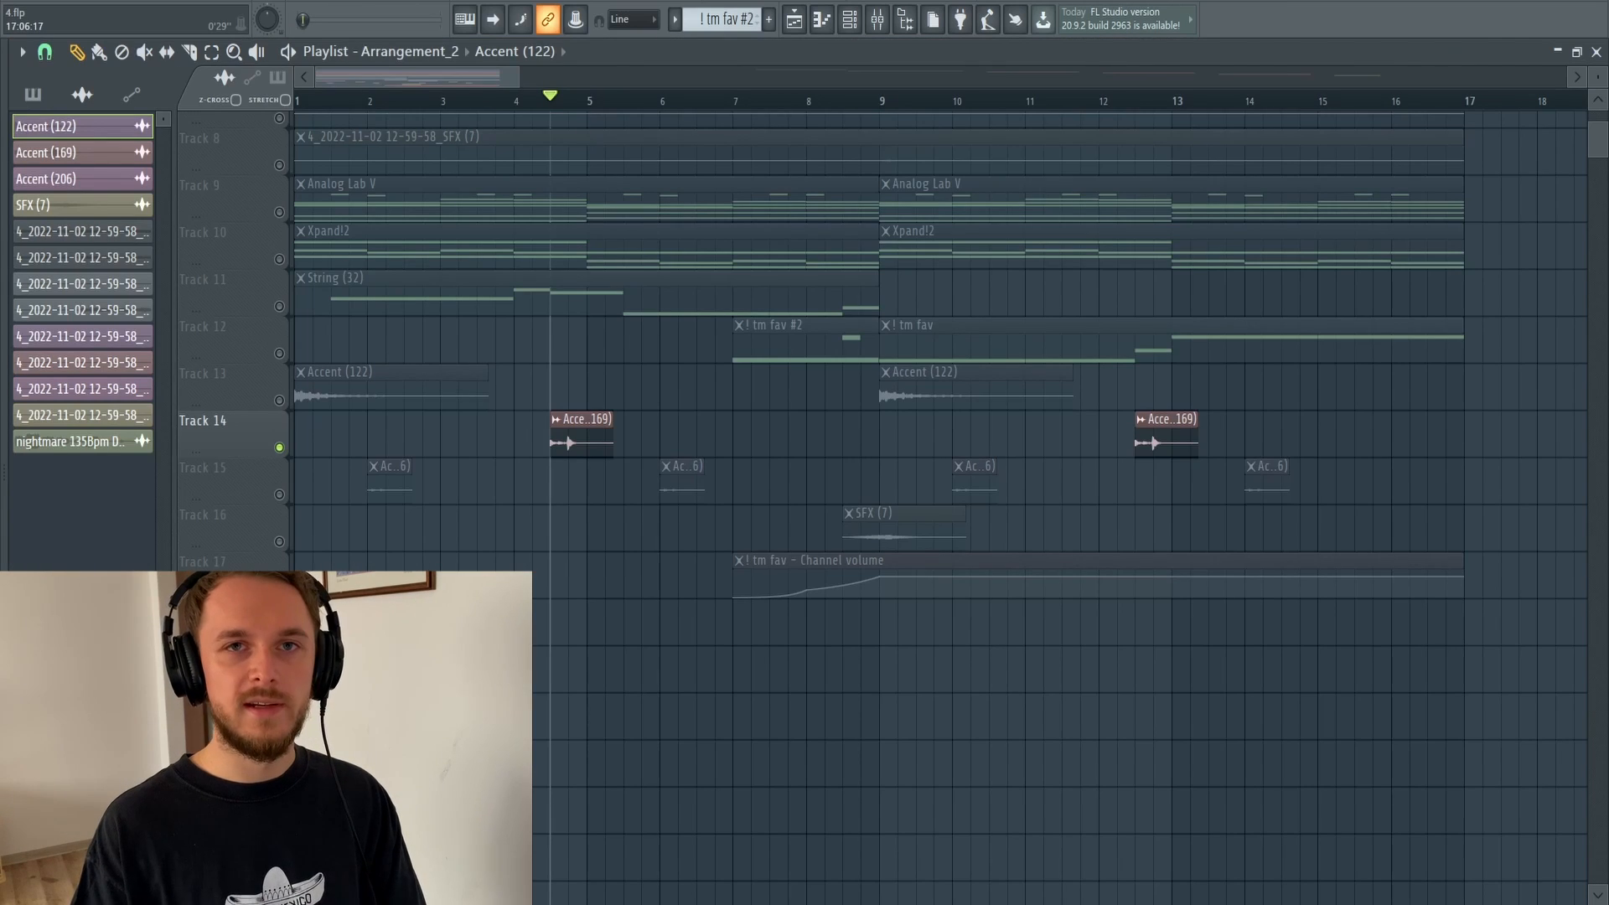
Listen to the Accent (169) and Accent (206) clips and inspect the Portal effect on Accent (206).
key(space)
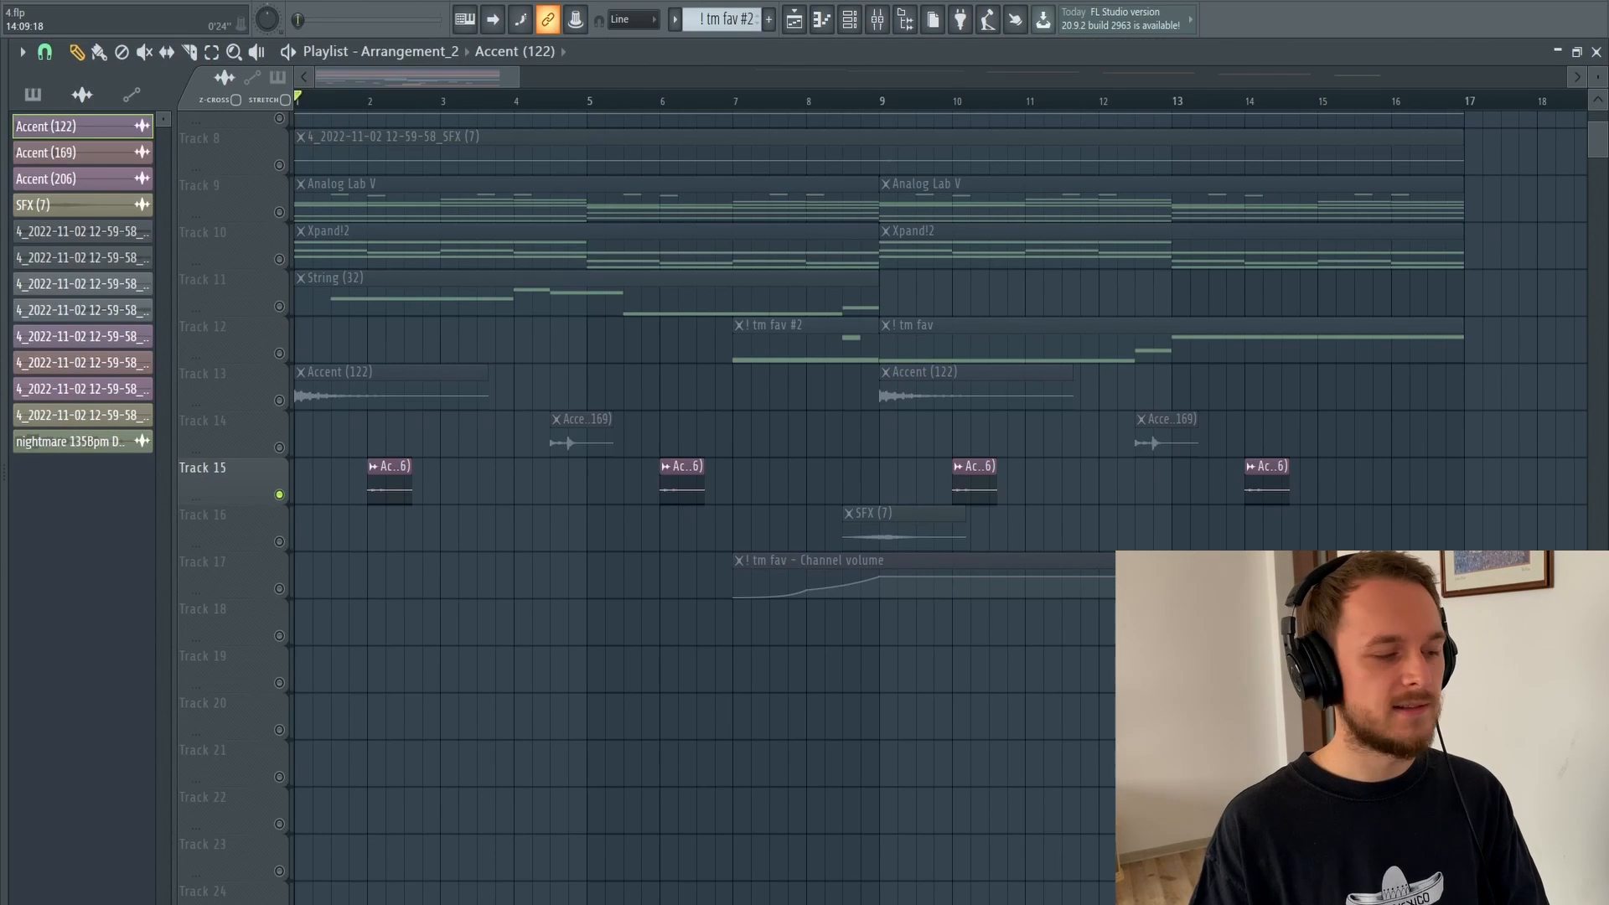
key(space)
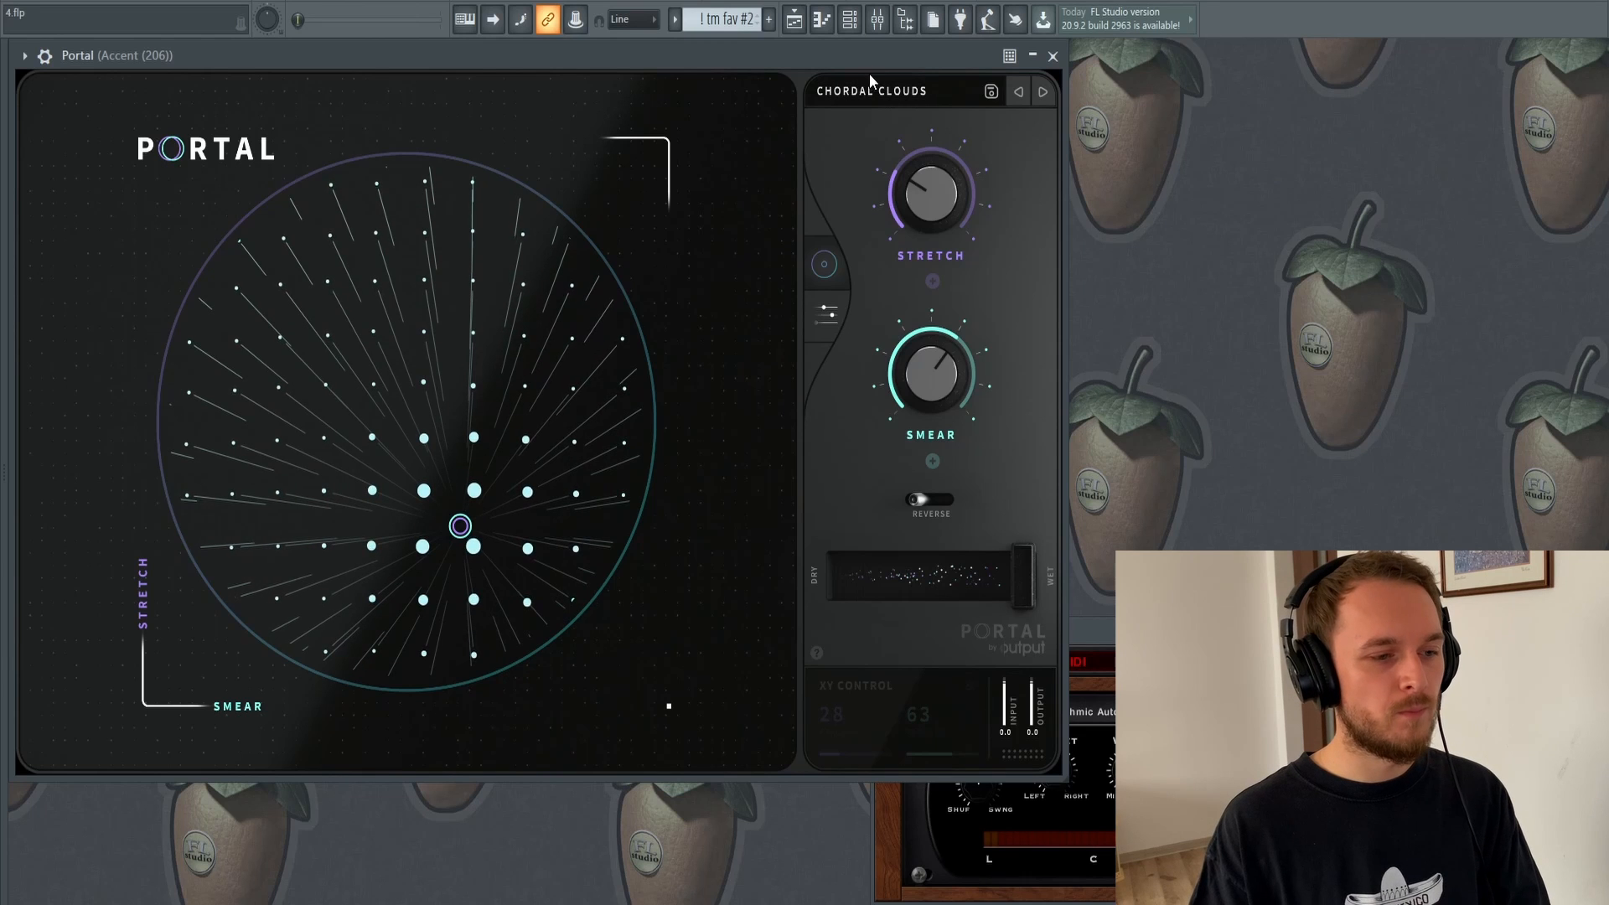
click(866, 90)
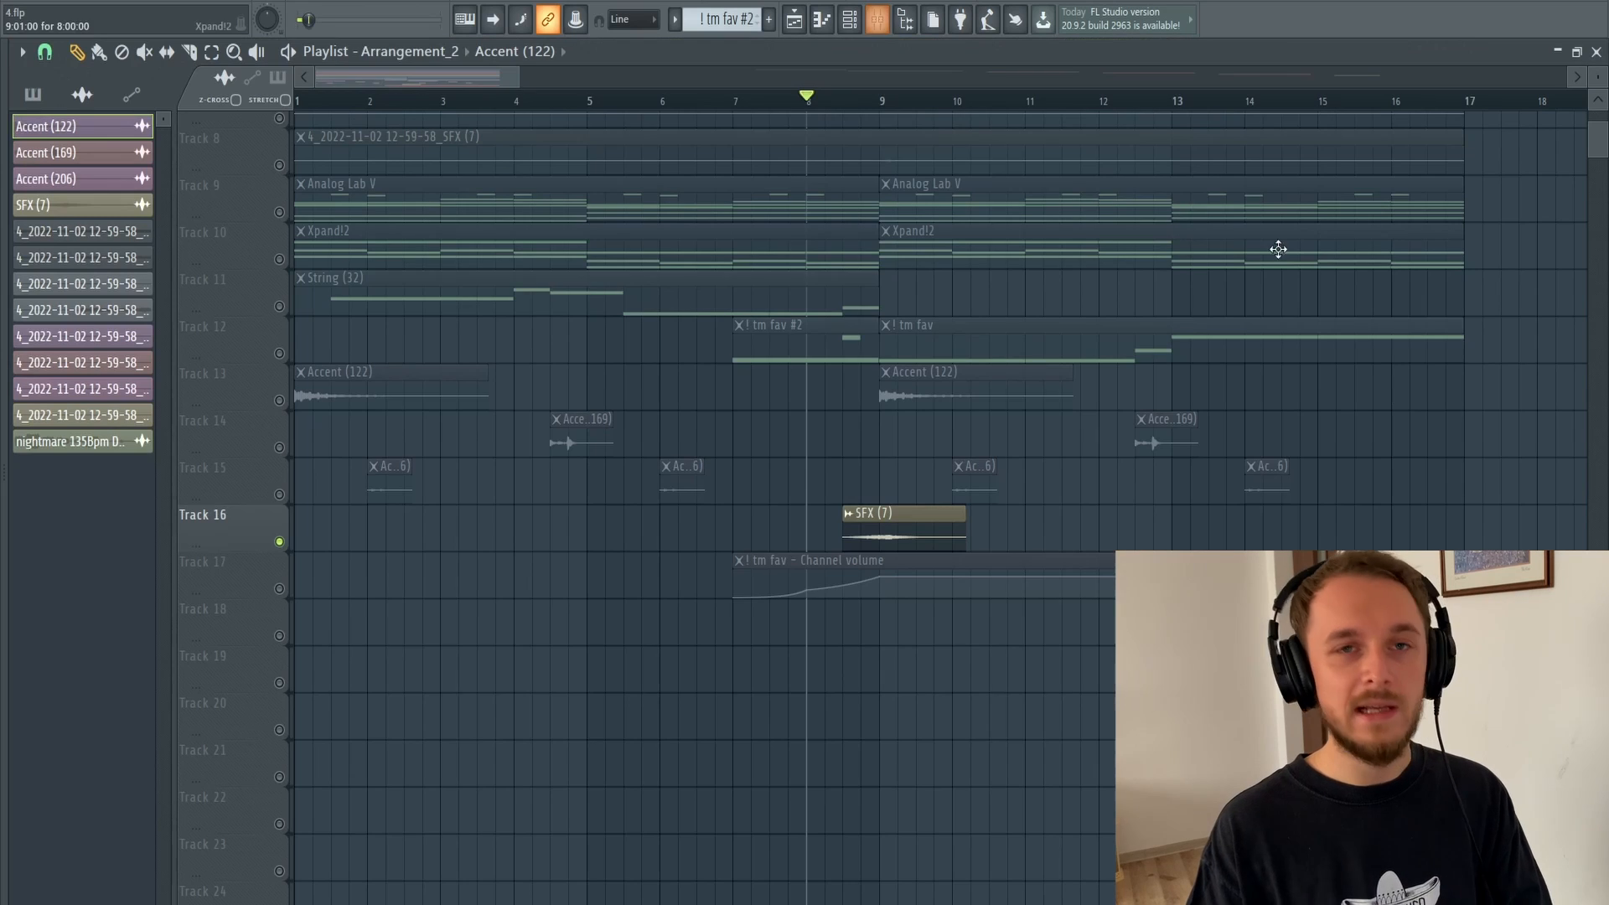
Open the SFX (7) clip on Track 16 and play back the complete melody arrangement.
double_click(872, 512)
key(space)
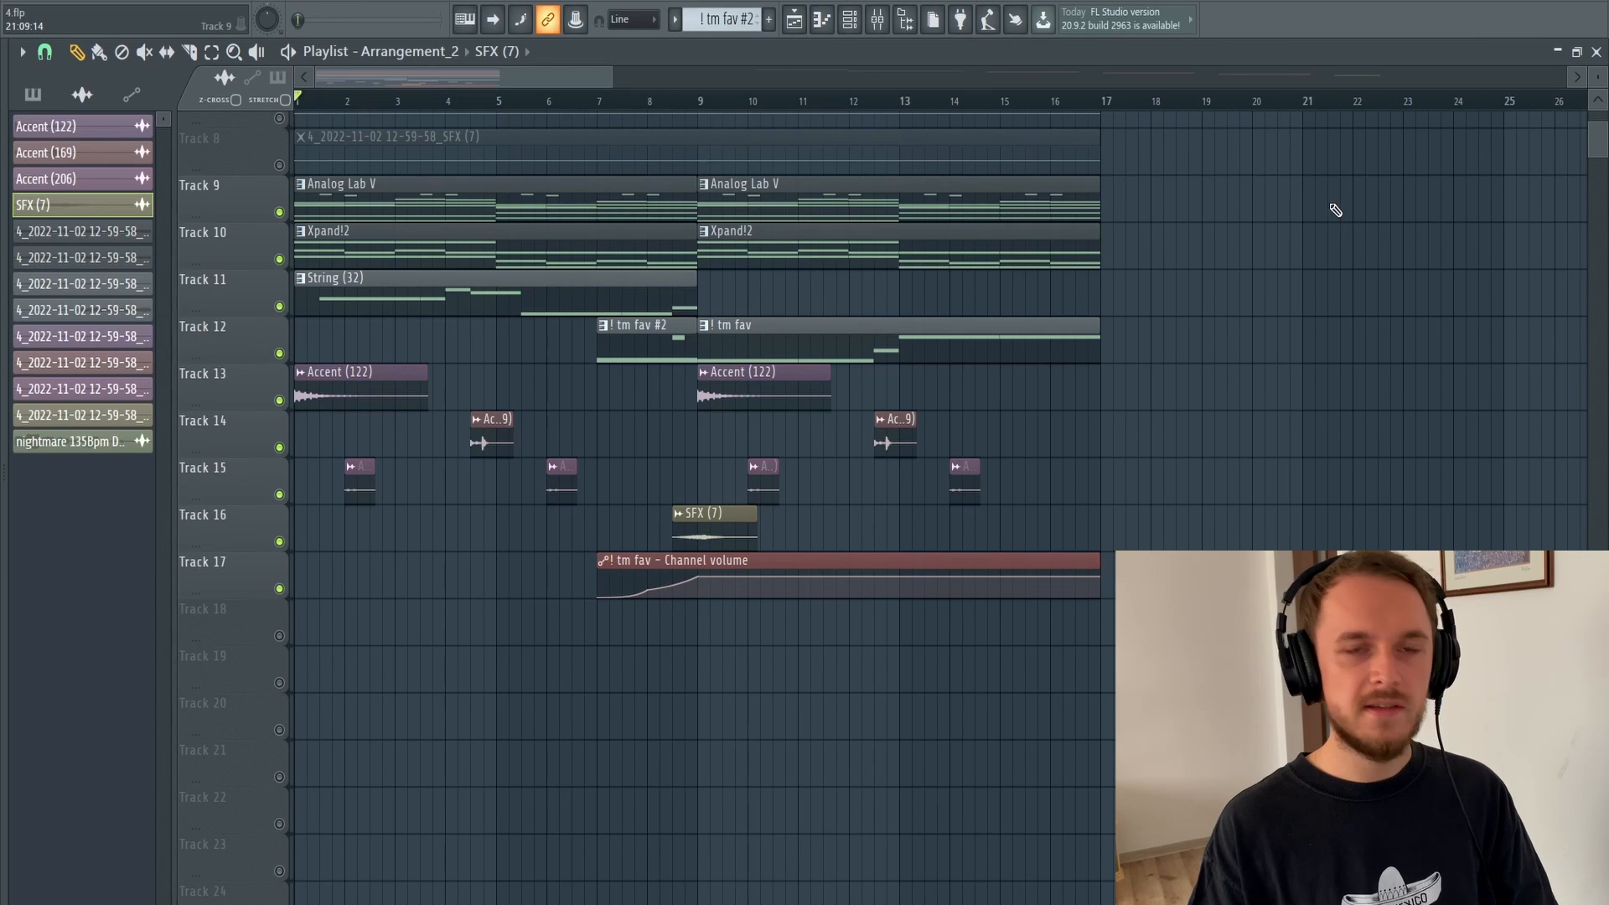
key(space)
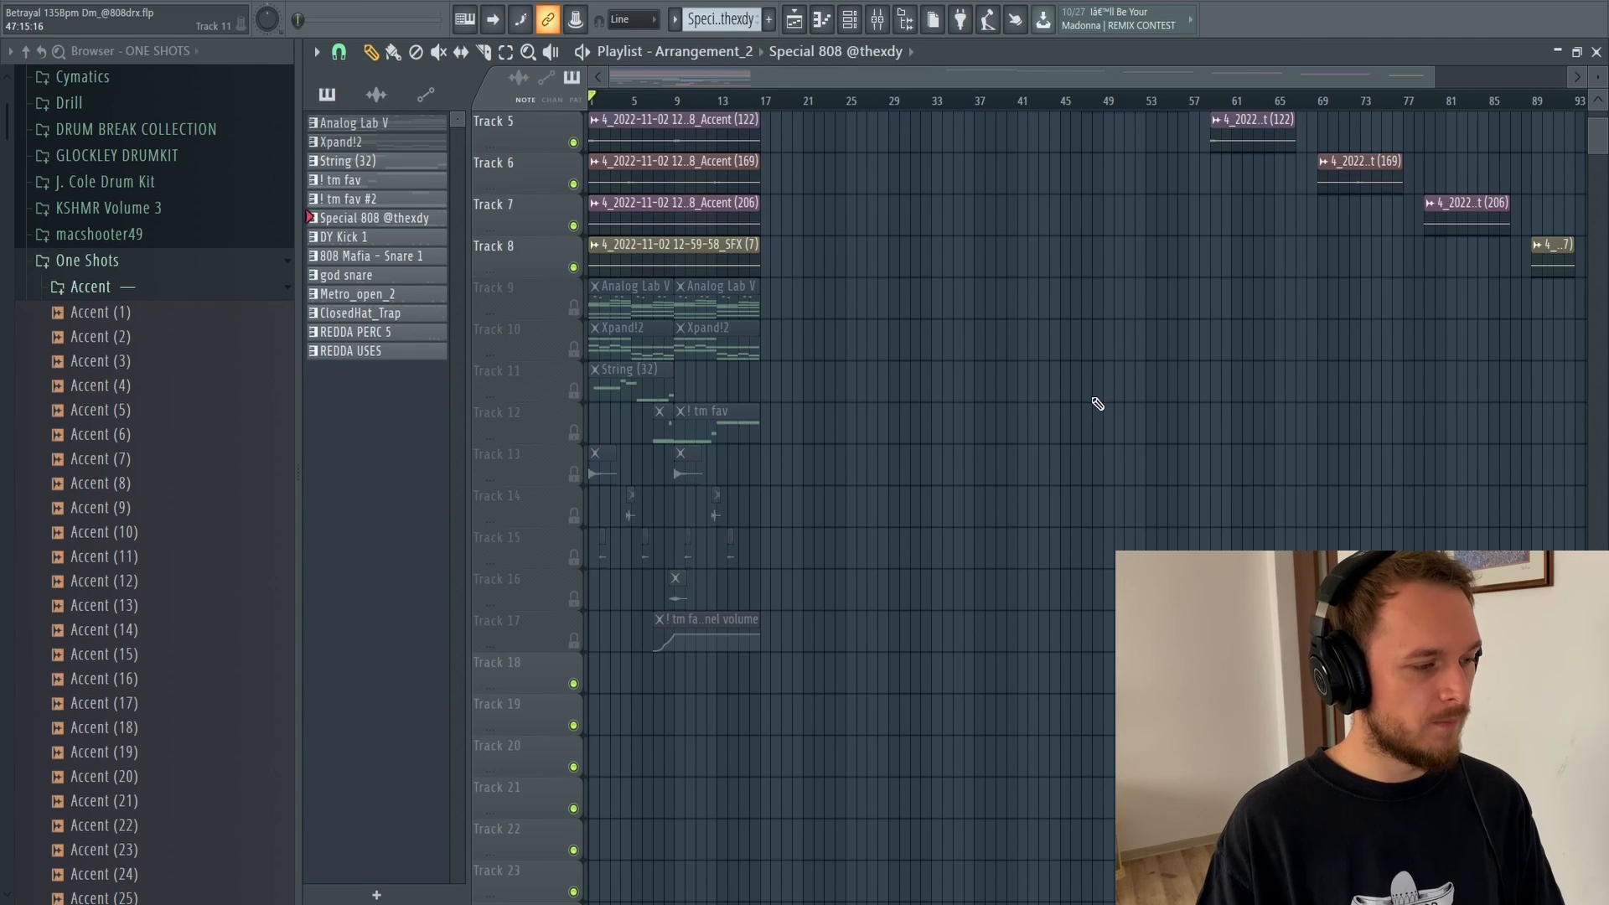
Audition one-shots in the Accent sample folder, including Accent (6), Accent (32) and Accent (56).
click(134, 388)
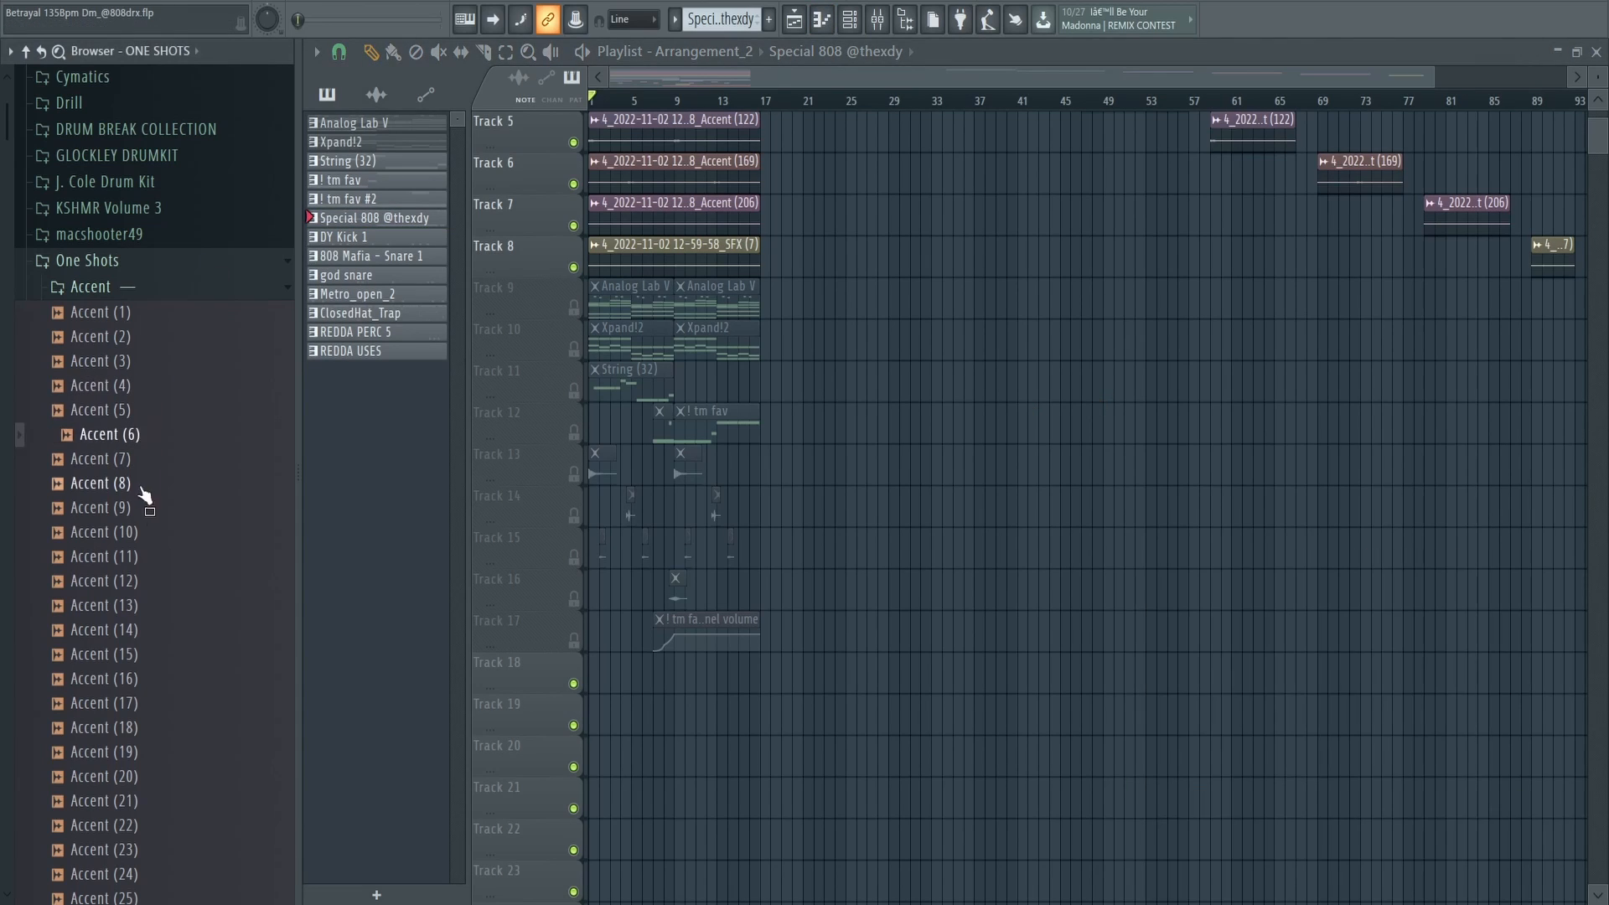
scroll(144, 494, down, 8)
click(152, 410)
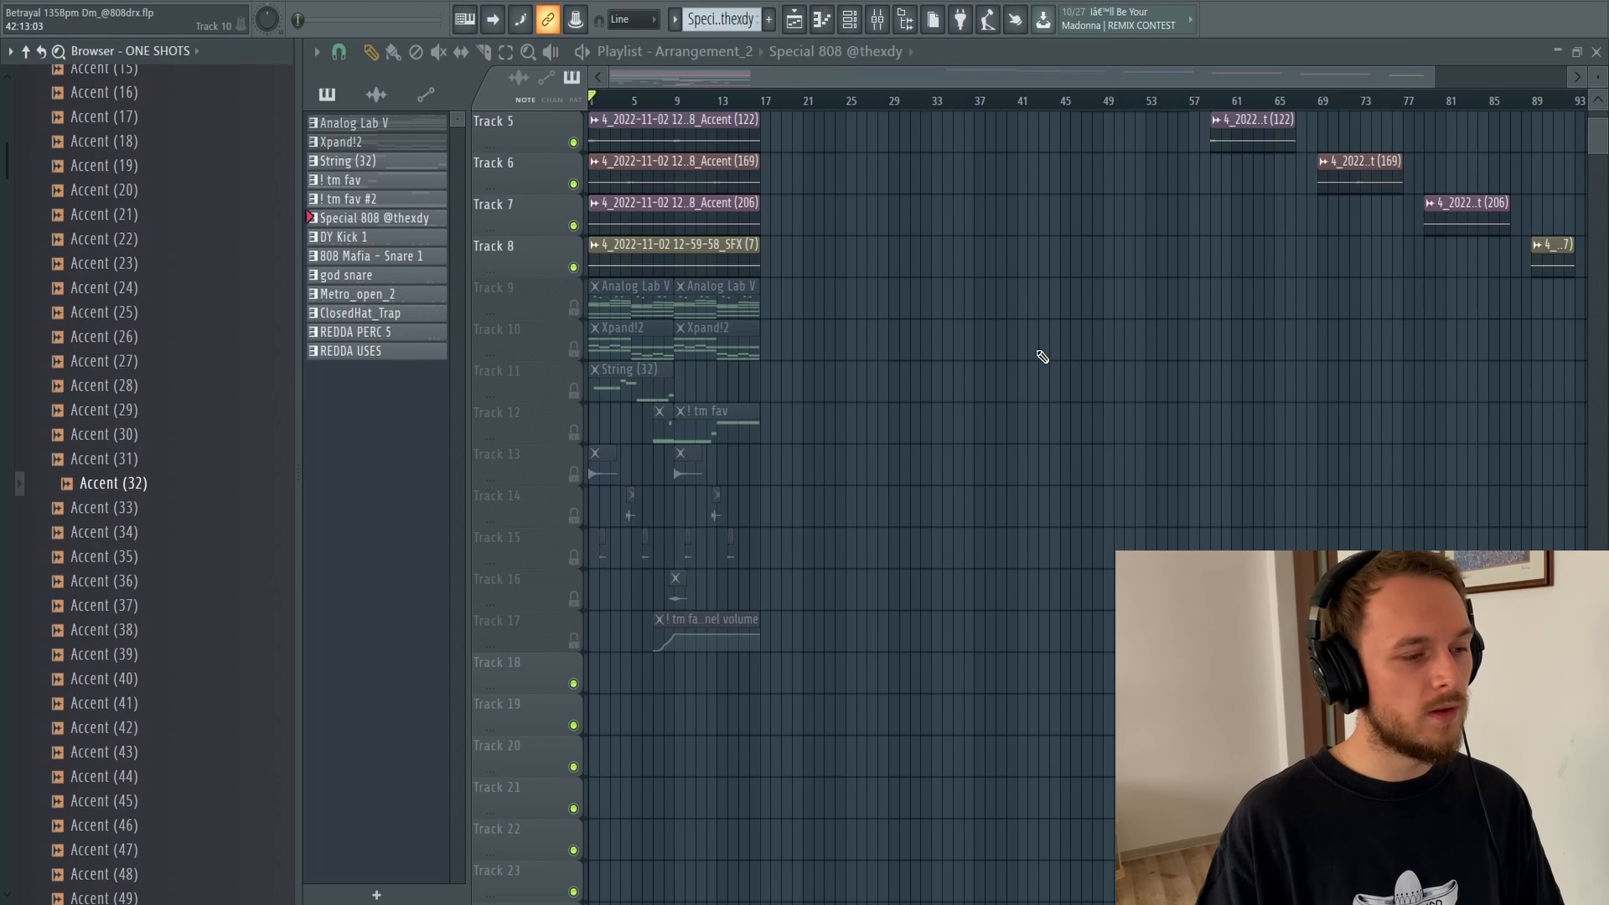
scroll(826, 402, up, 5)
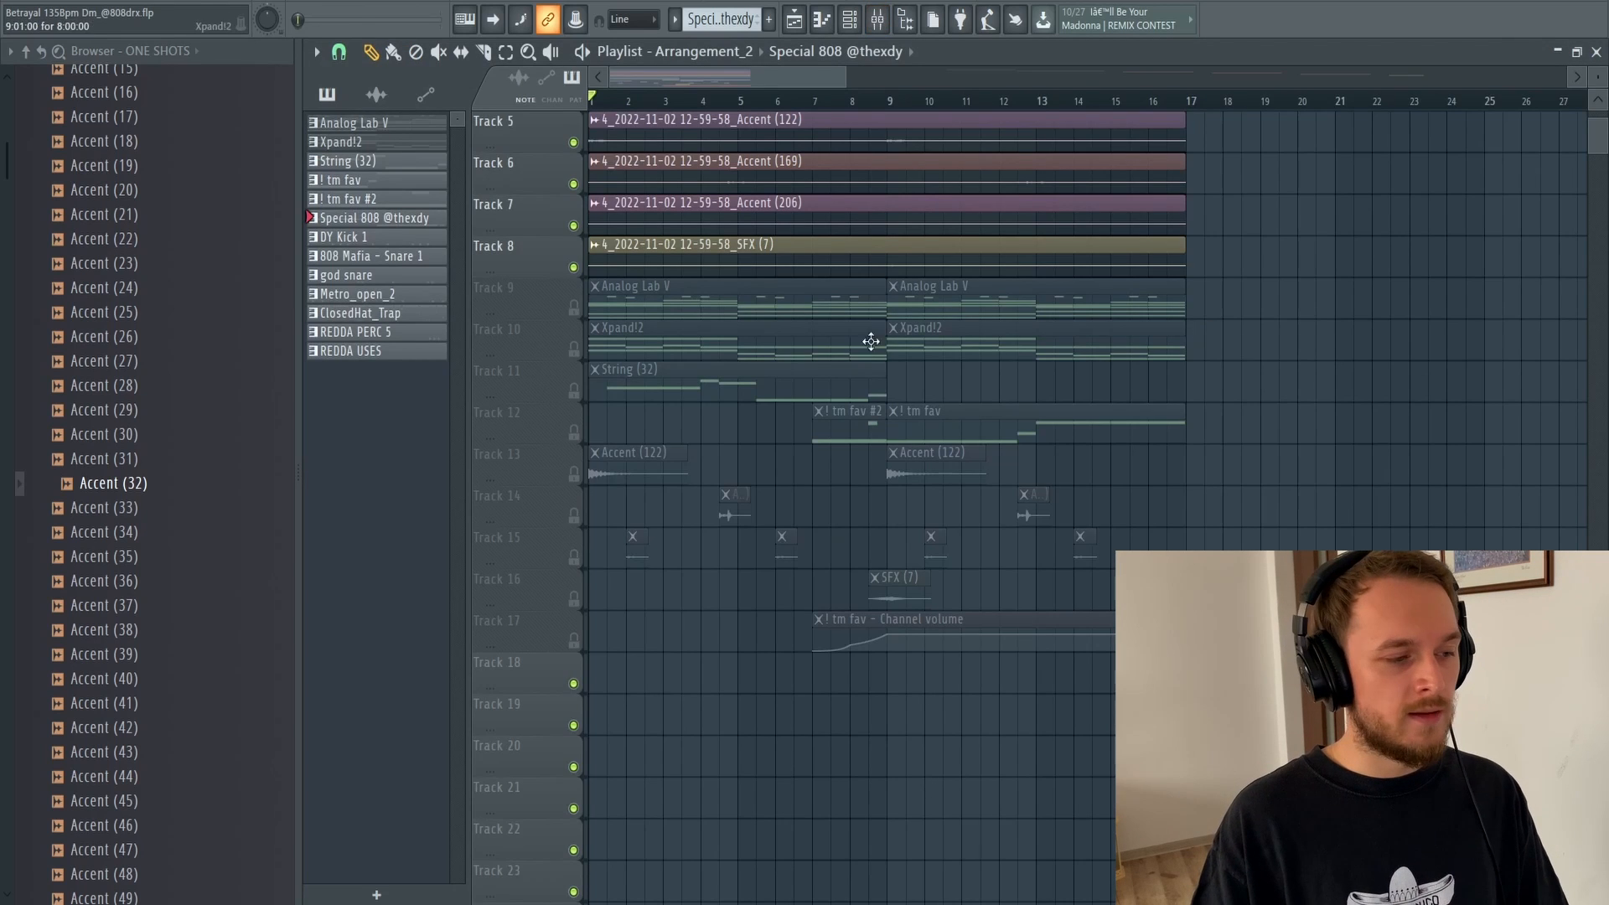
scroll(170, 408, down, 10)
click(177, 367)
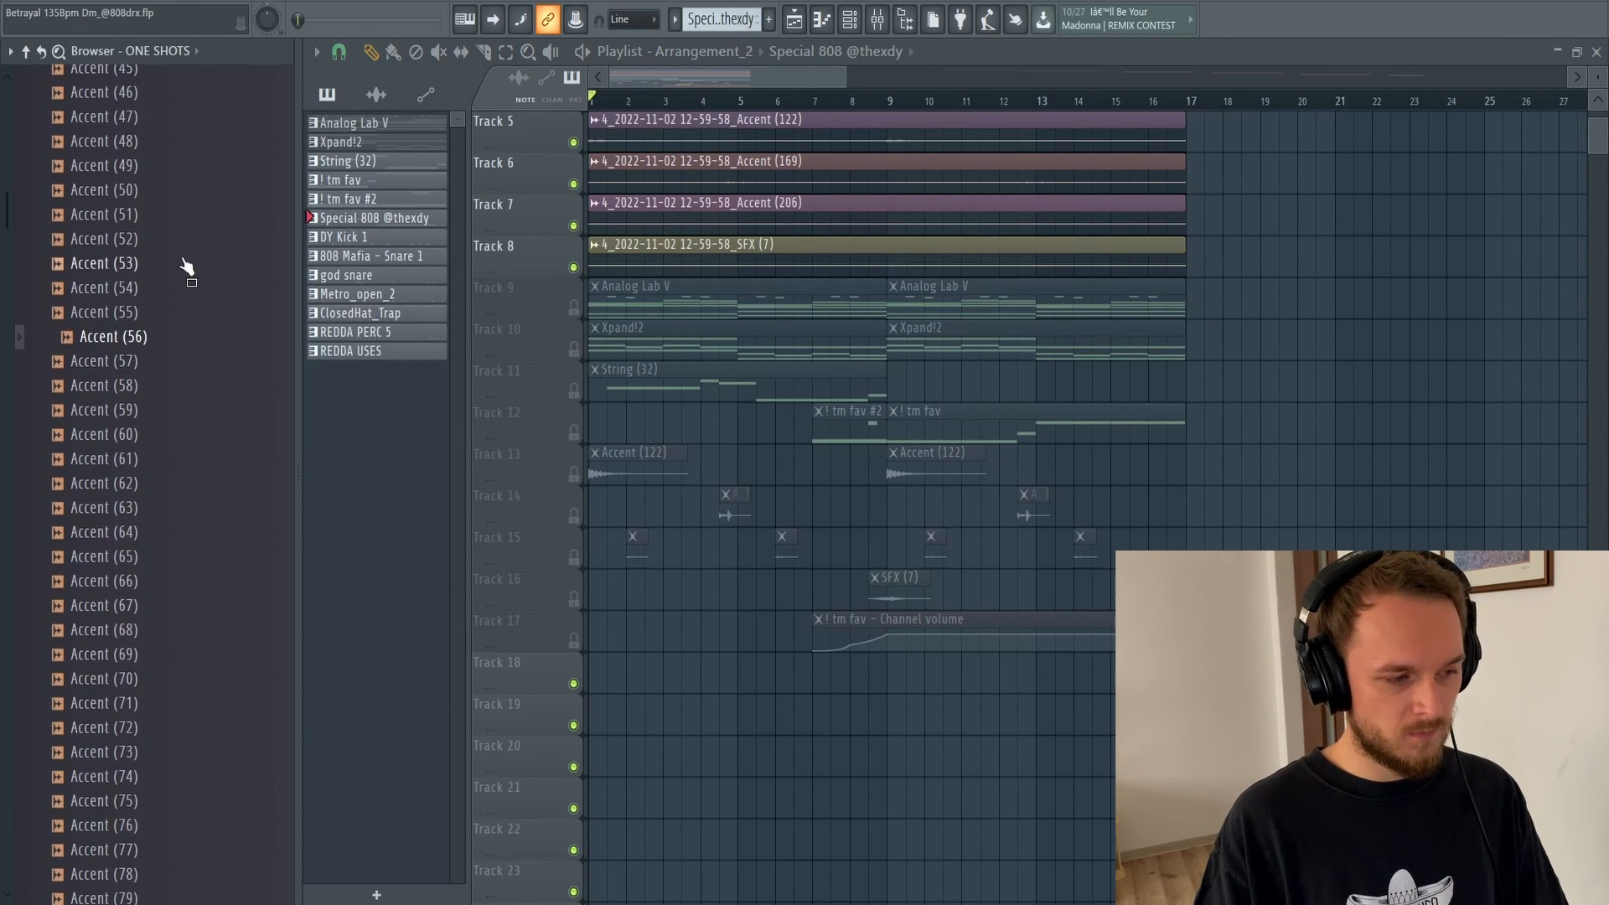
Continue auditioning one-shots further down the Accent folder, including Accent (82) and Accent (128).
scroll(188, 262, down, 10)
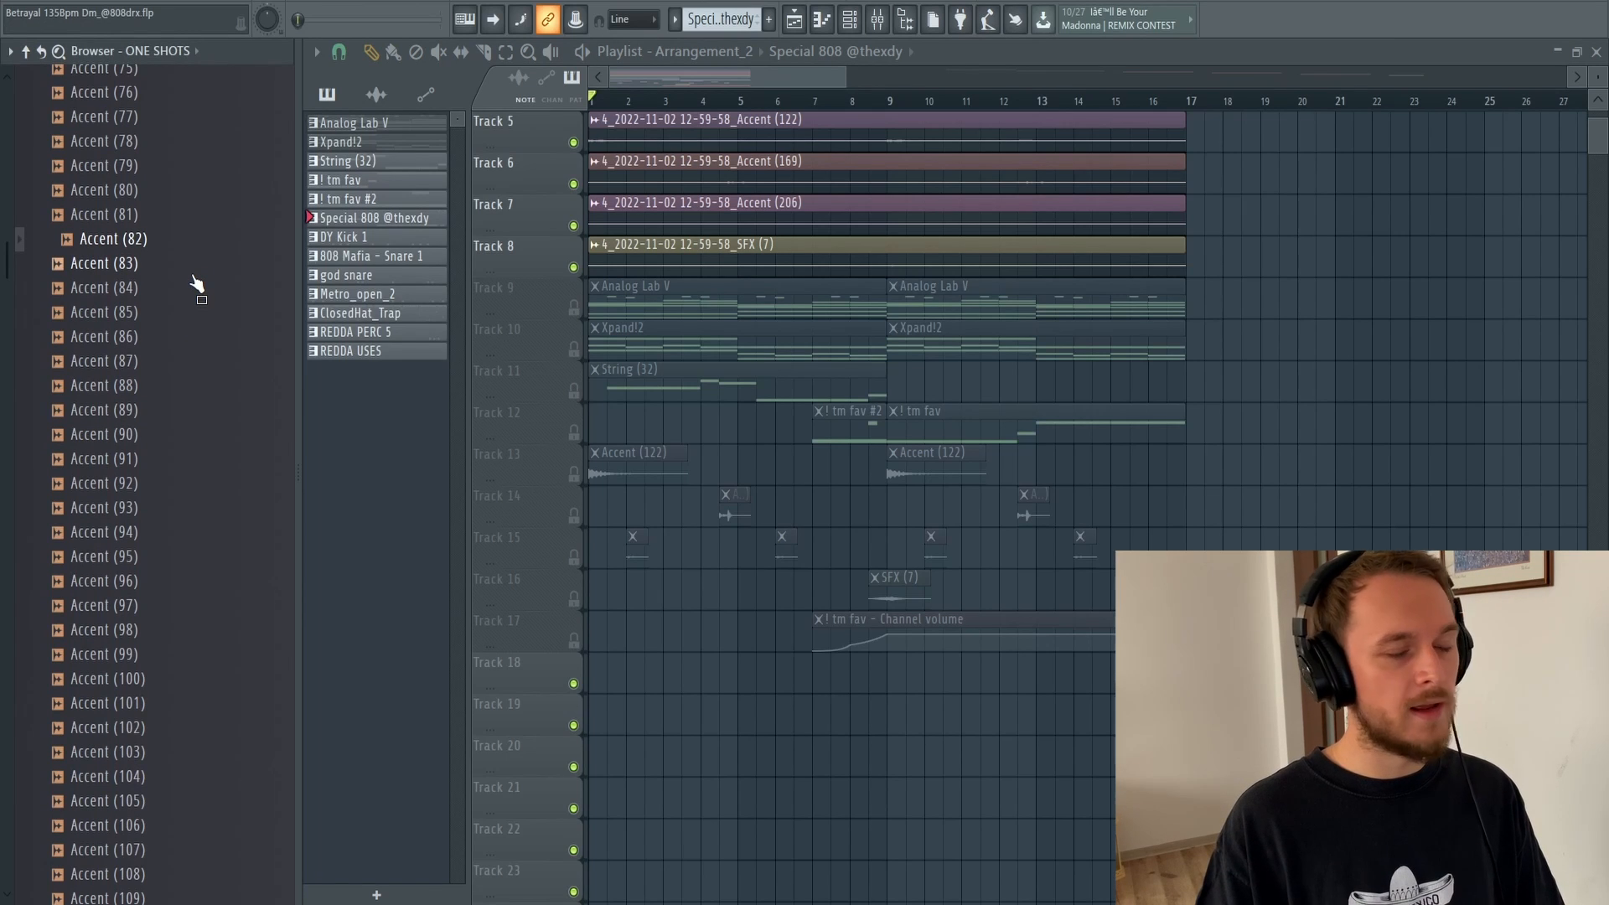
scroll(195, 284, down, 10)
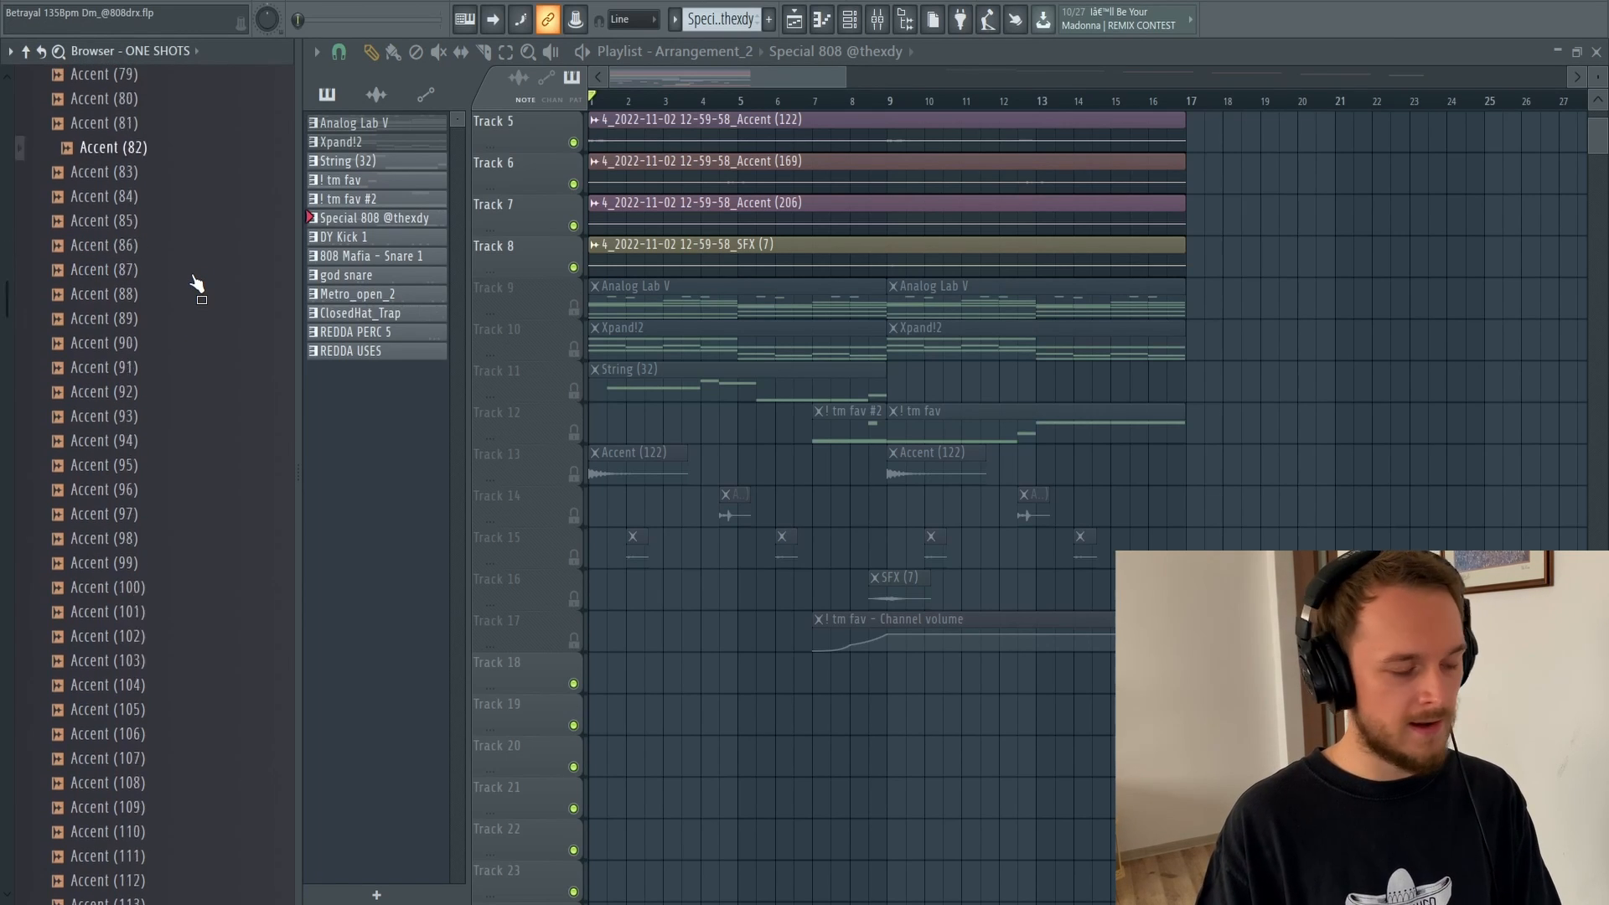
click(192, 275)
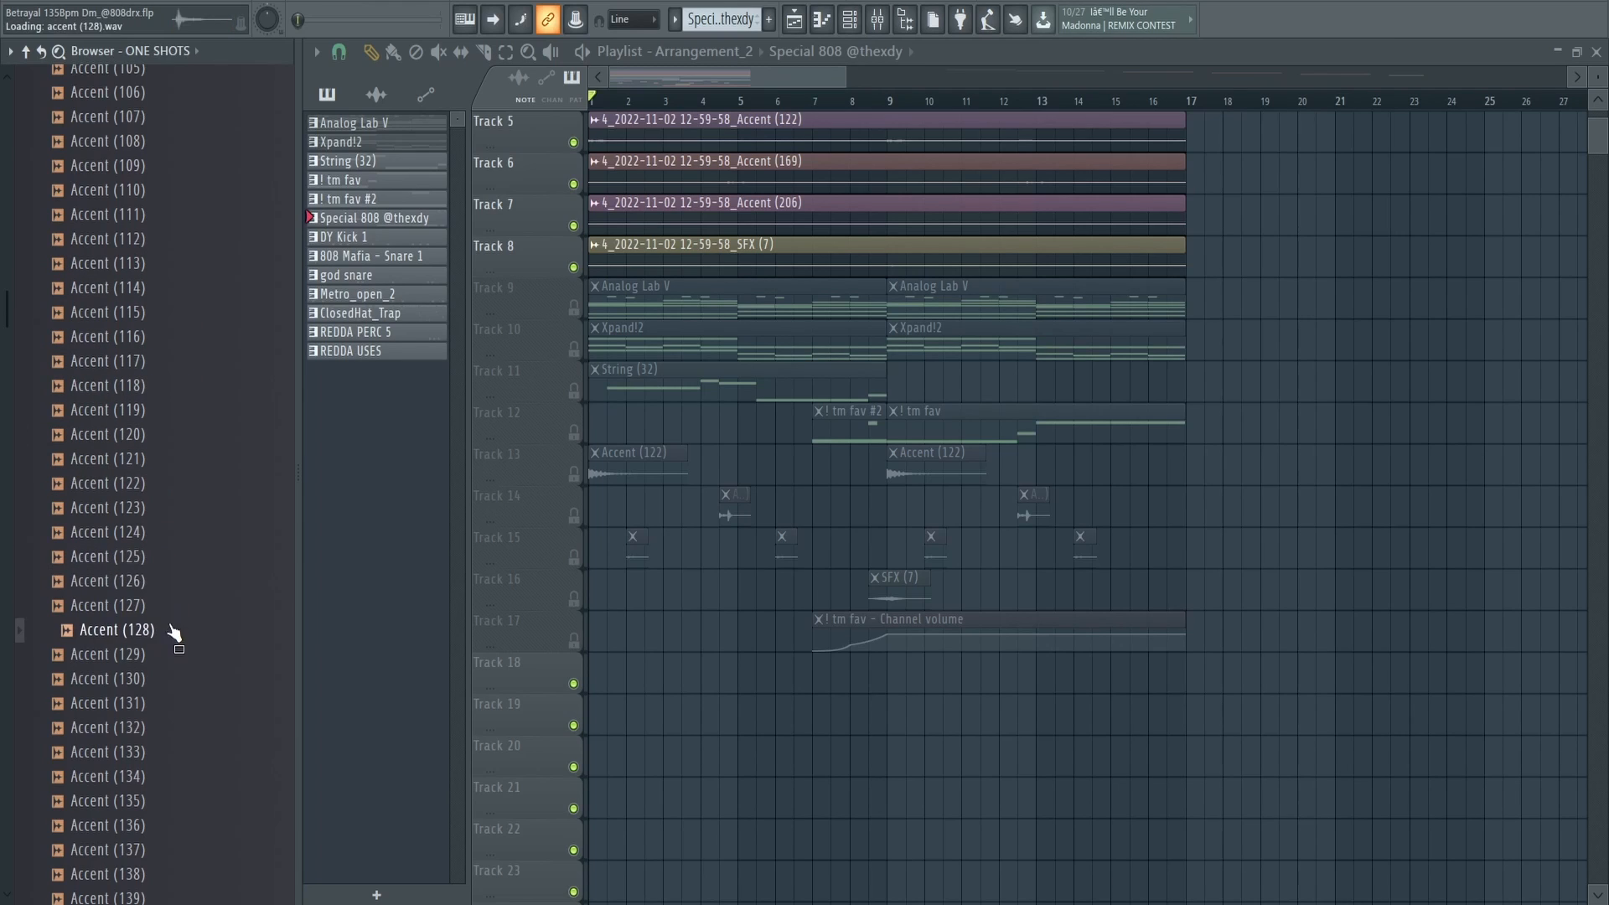
drag(295, 336, 241, 342)
click(138, 414)
scroll(139, 411, down, 8)
click(137, 395)
click(141, 417)
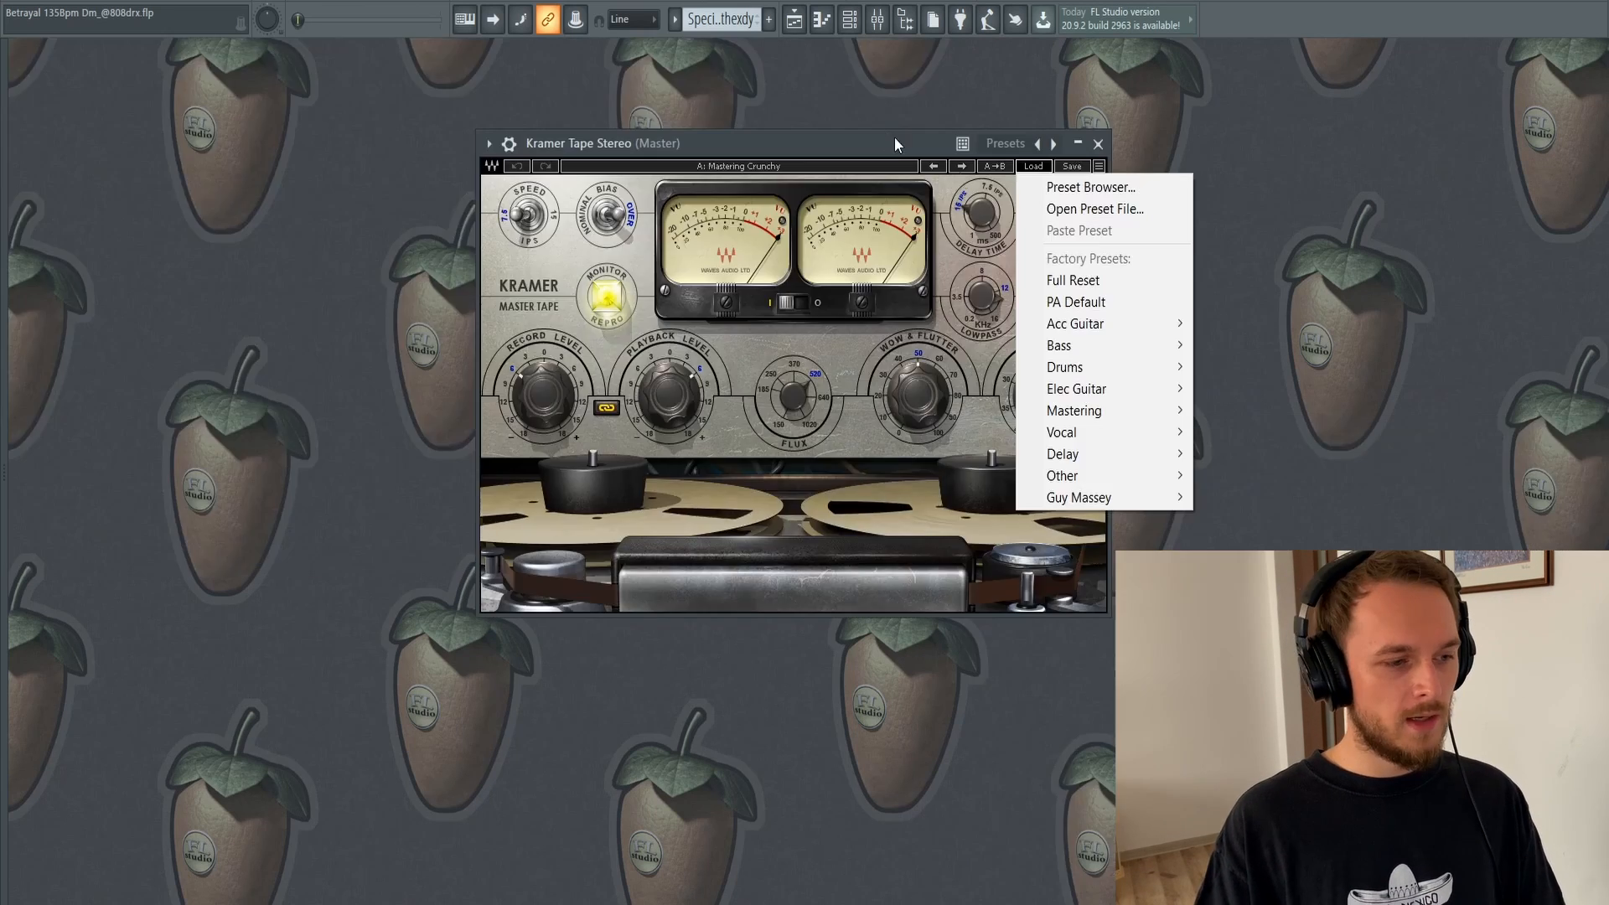
Show the Mastering factory presets of Kramer Tape Stereo on the Master, pointing out Mastering Crunchy.
mouse_move(1106, 411)
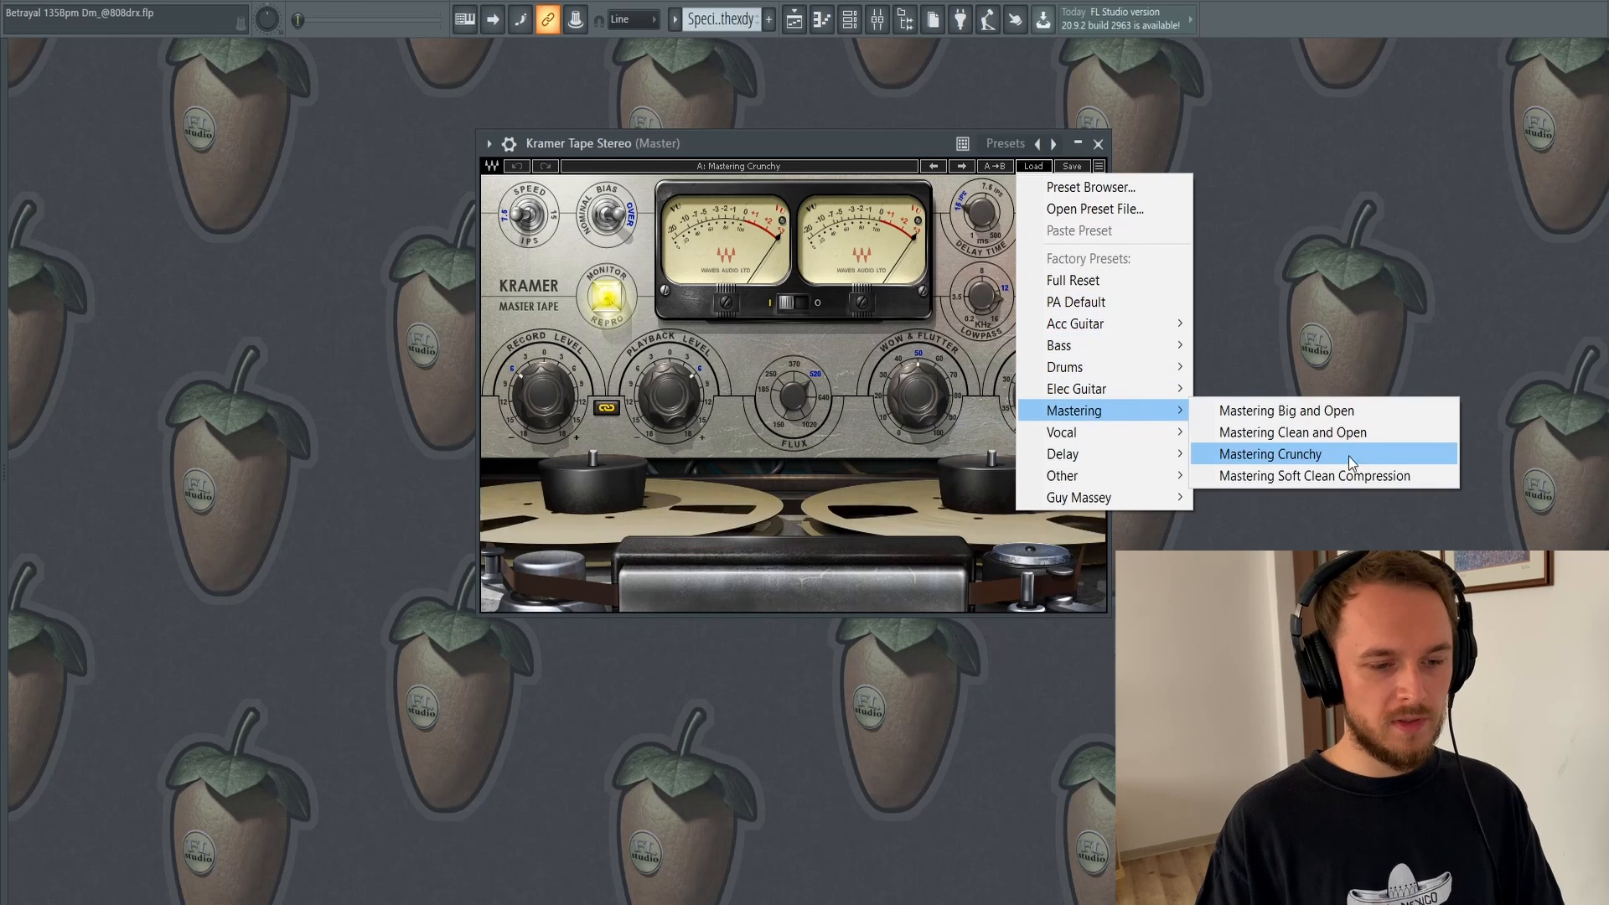